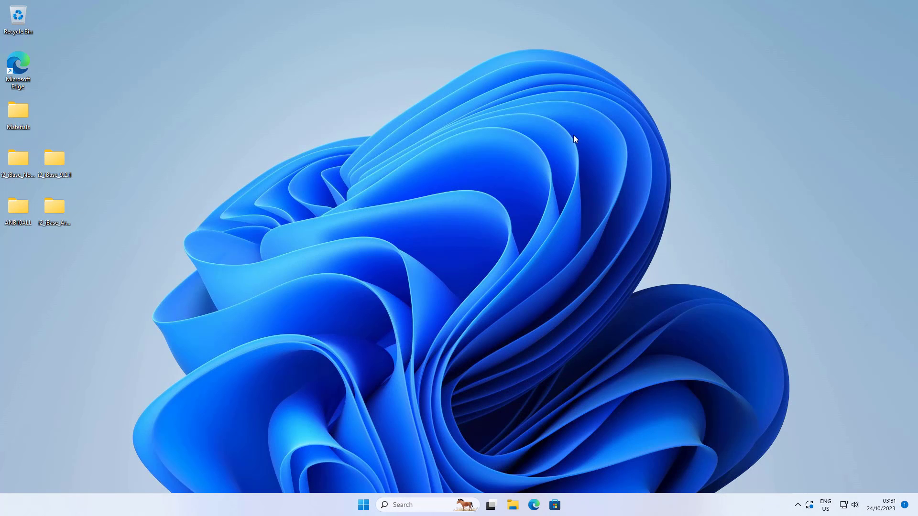
- Launch the i2 iBase 9 Setup application from the i2_iBase_9.2.1 desktop folder and minimize the folder window
double_click(52, 161)
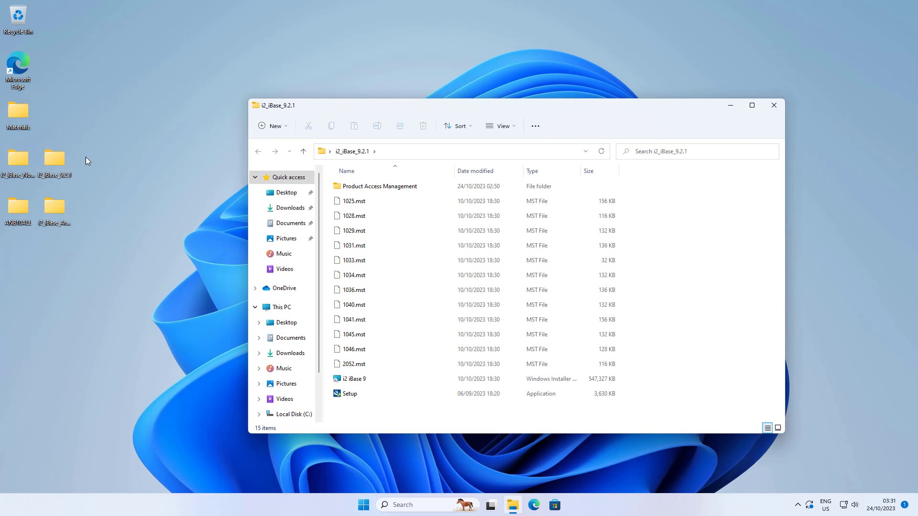
double_click(365, 398)
click(508, 328)
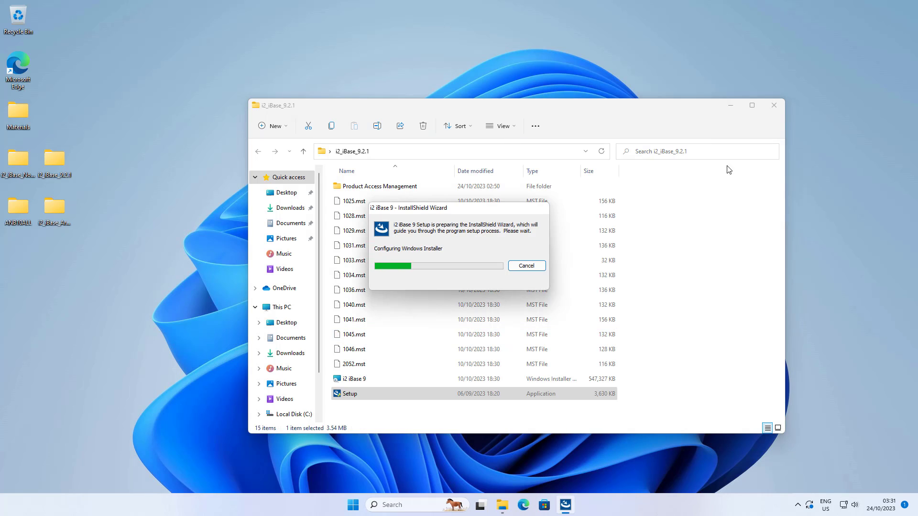
click(730, 106)
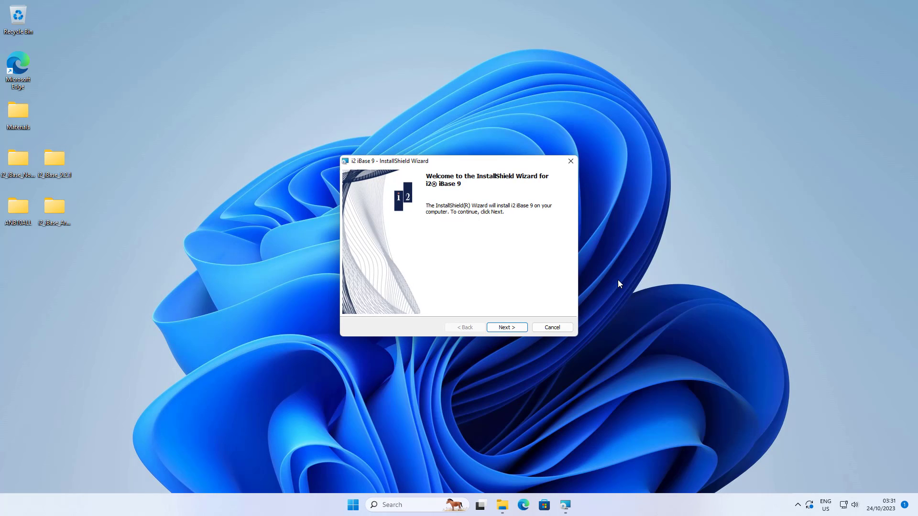
- Accept the iBase 9 license agreement and choose the Custom setup type, keeping the default destination folder
click(506, 327)
click(417, 293)
click(507, 328)
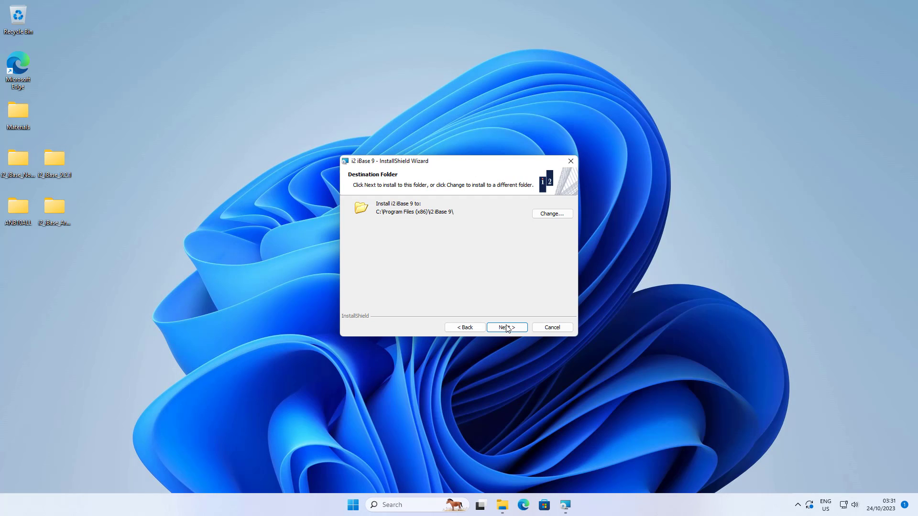
click(507, 327)
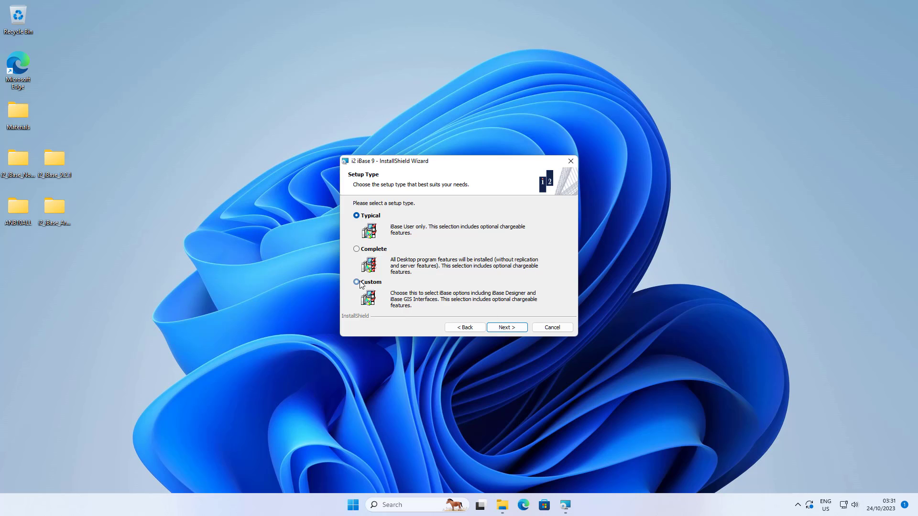
click(357, 282)
click(506, 328)
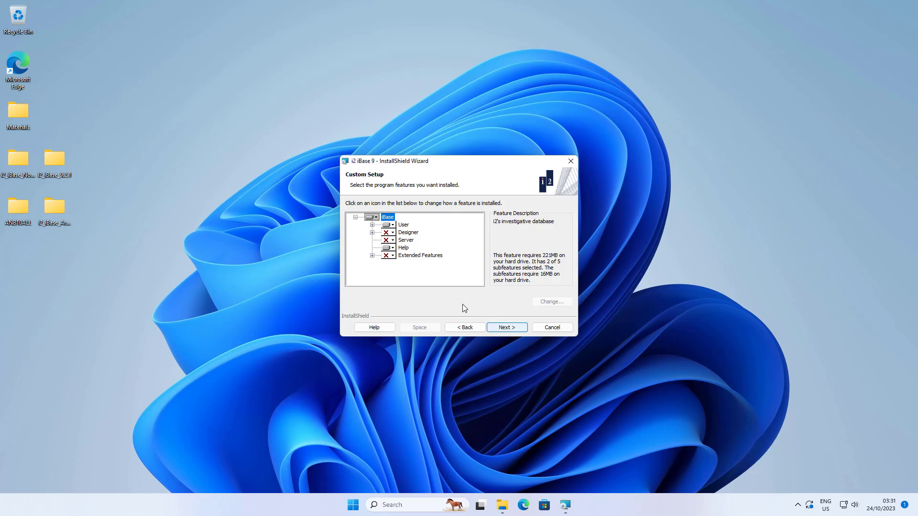
- Set the ArcGIS feature under GIS Interfaces Option to install on the local hard drive and run the iBase 9 installation
click(372, 255)
click(389, 239)
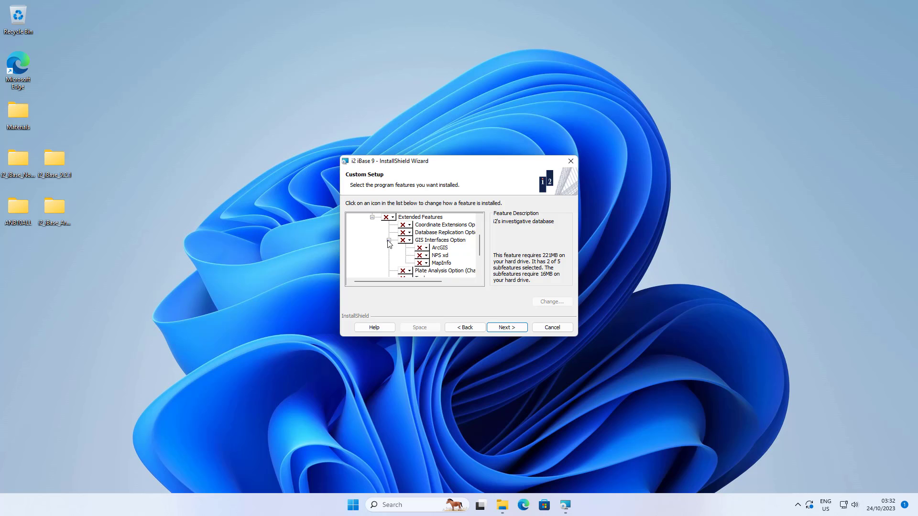
click(427, 248)
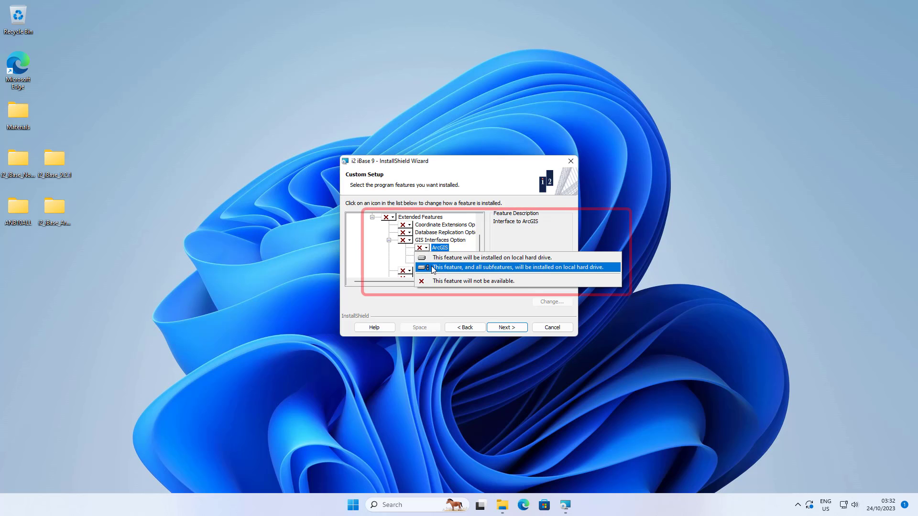
click(435, 257)
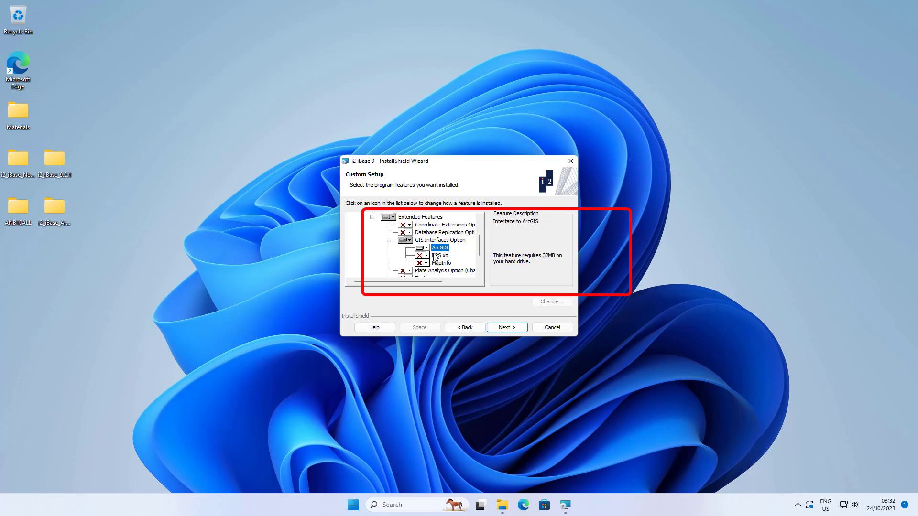
click(512, 331)
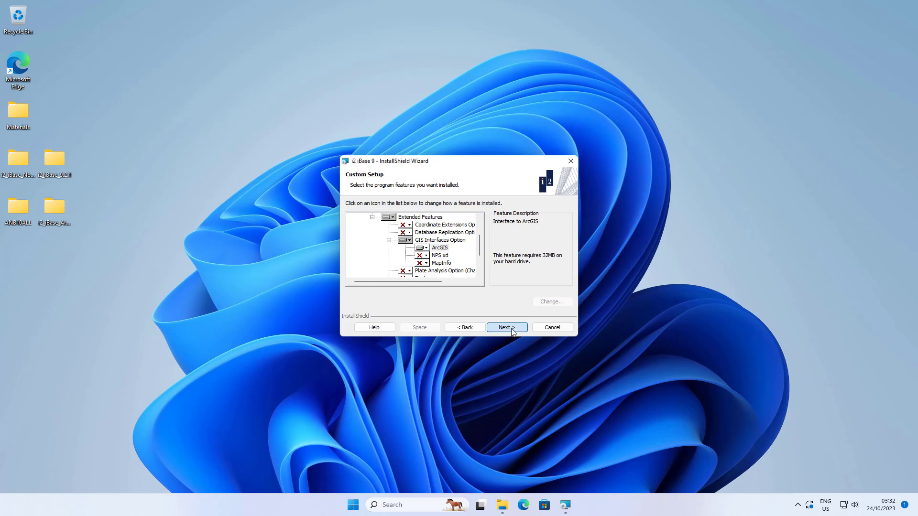
click(512, 329)
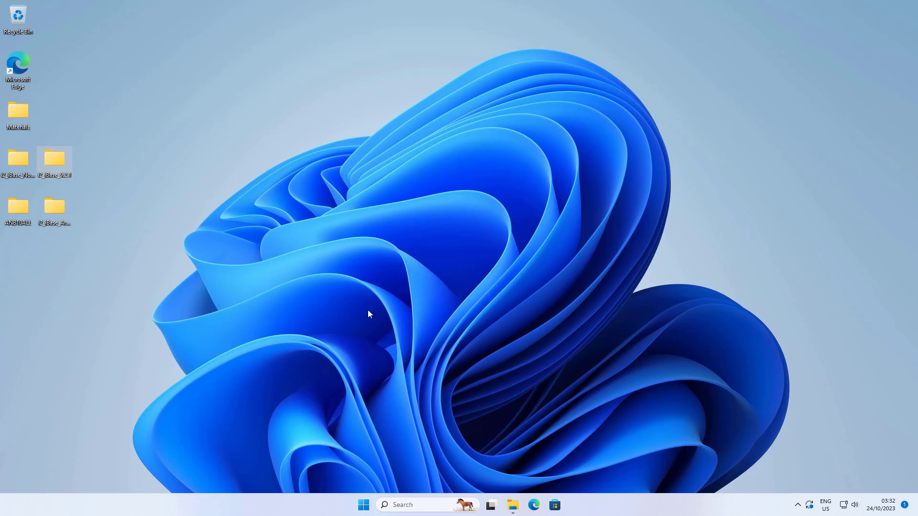
- Launch the Setup application from the i2_iBase_ArcGIS_Pro_Add-In_1.0.0 desktop folder and minimize the folder window
double_click(59, 205)
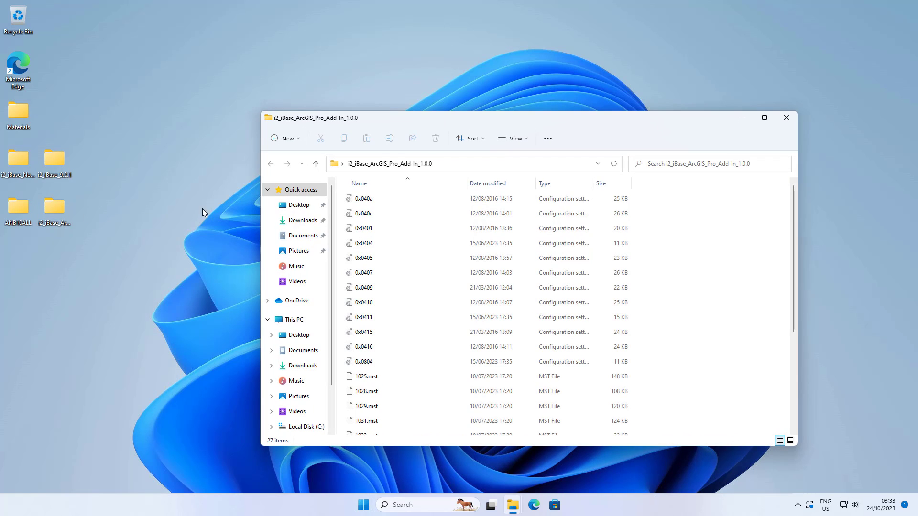
scroll(471, 264, down, 4)
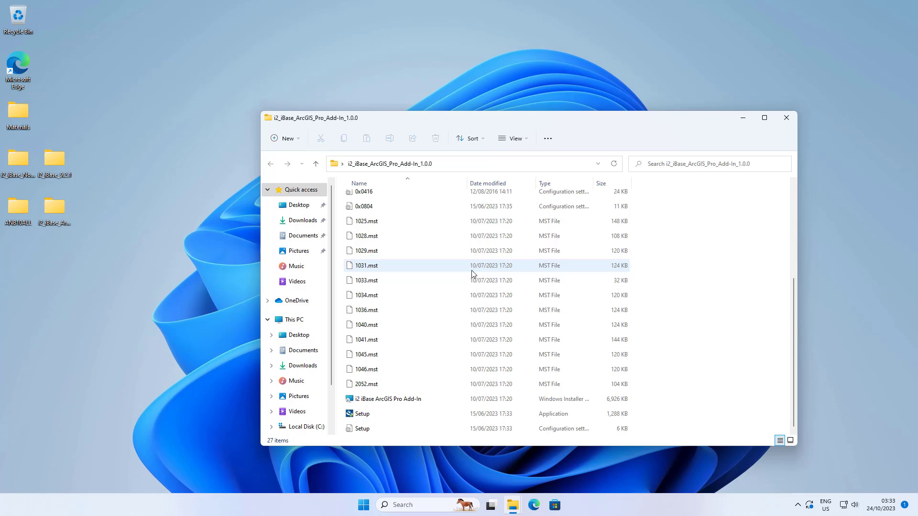
double_click(361, 414)
click(402, 329)
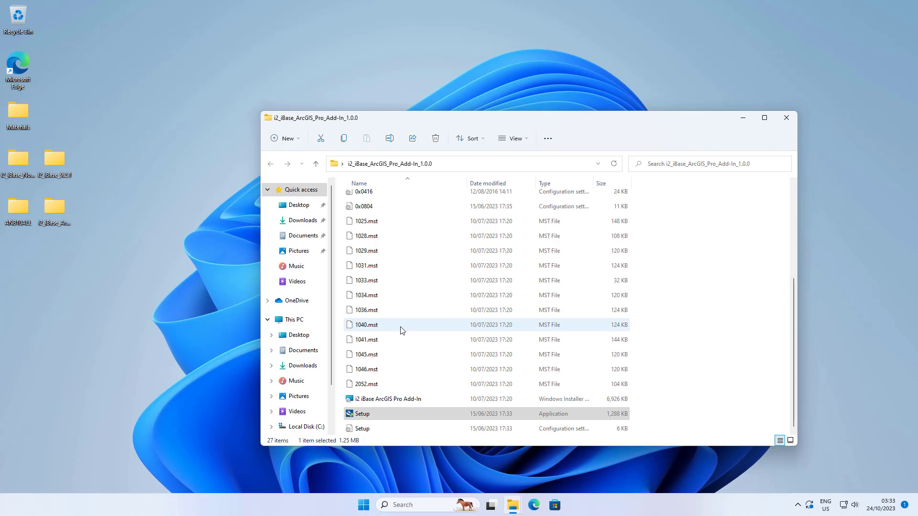
click(743, 117)
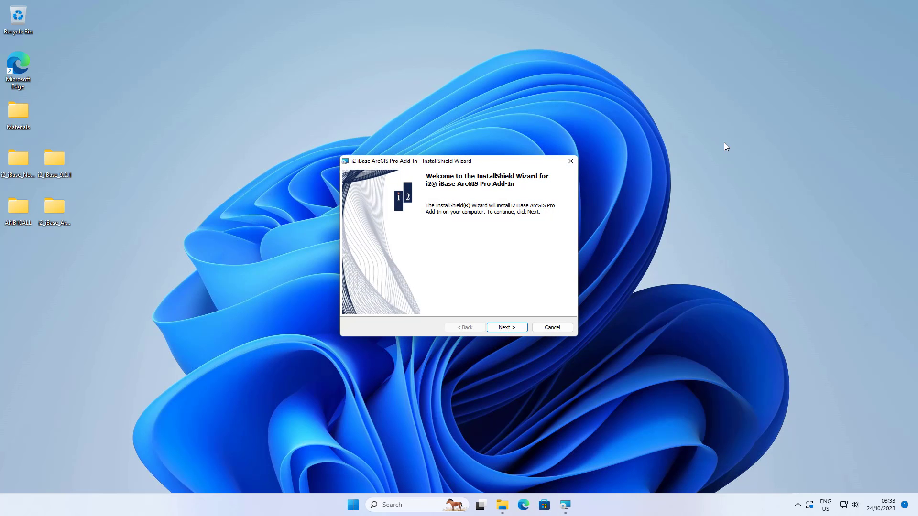
- Accept the license agreement and install the i2 iBase ArcGIS Pro Add-In with its default settings
click(506, 328)
click(399, 293)
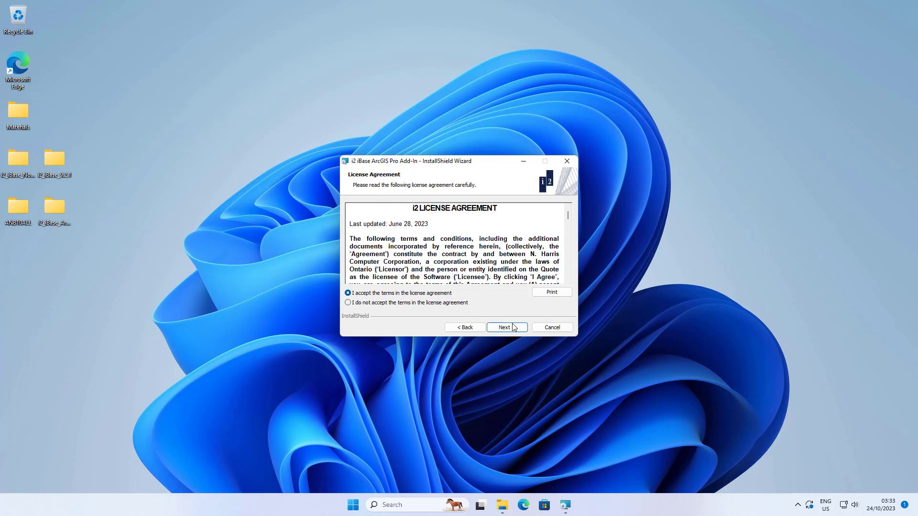
click(512, 327)
click(512, 327)
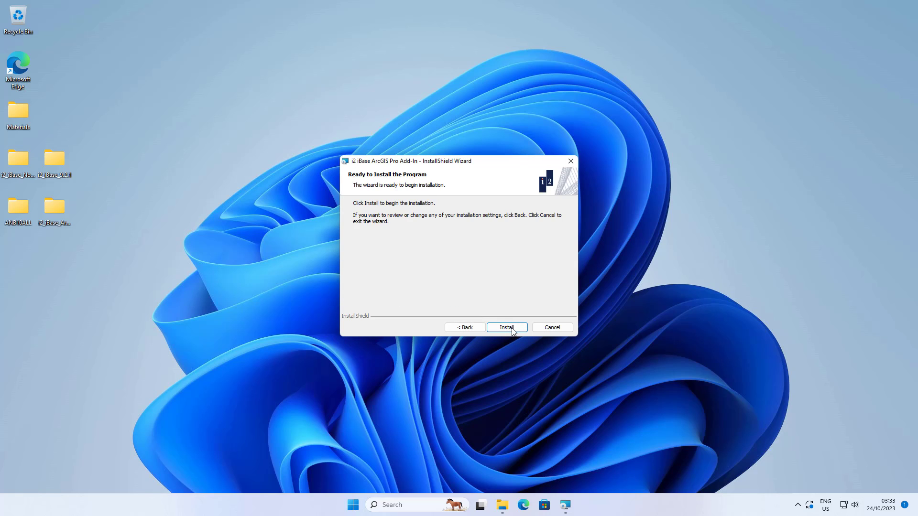
click(512, 329)
click(512, 328)
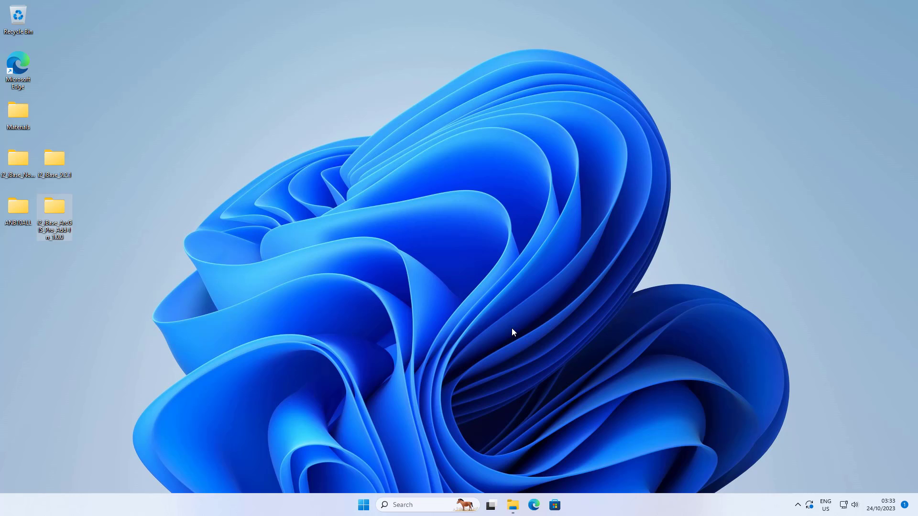
- Open the iBase User Guide Database, enter the SYSADMIN account password to log on, and dismiss the database description
click(362, 505)
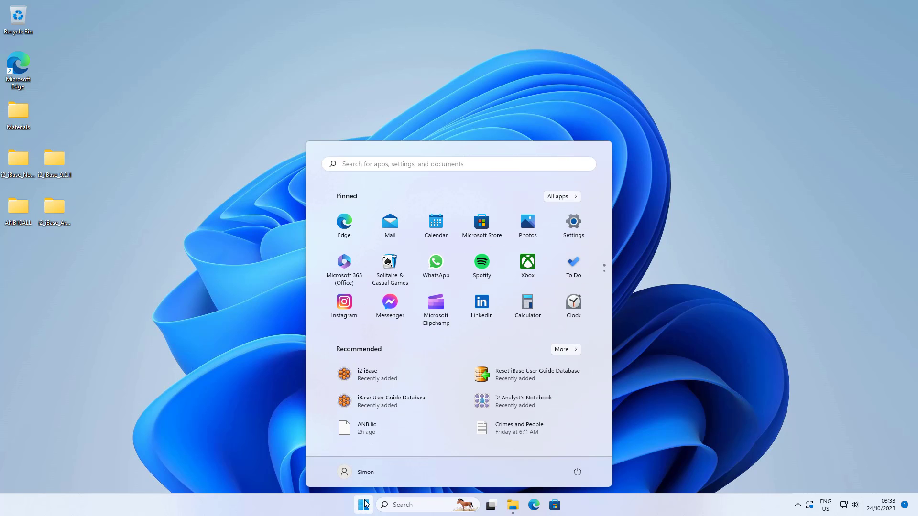
click(369, 401)
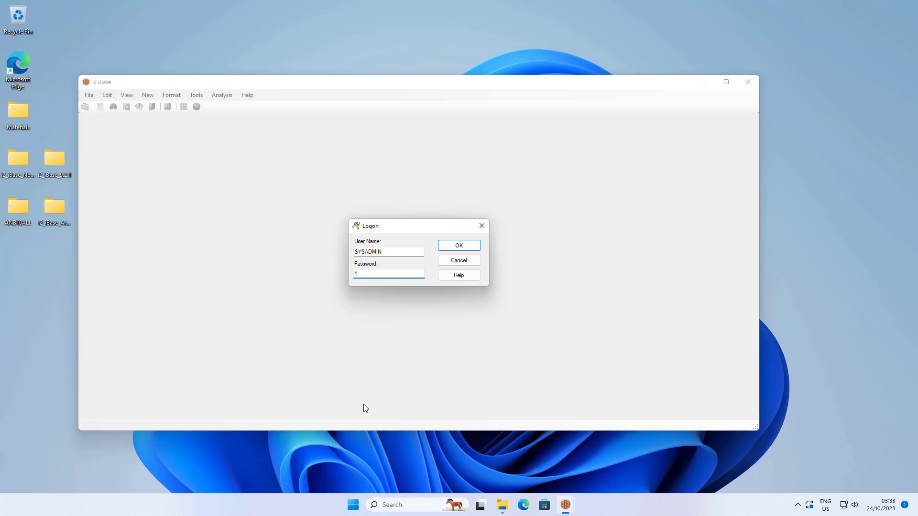
text(******)
key(Return)
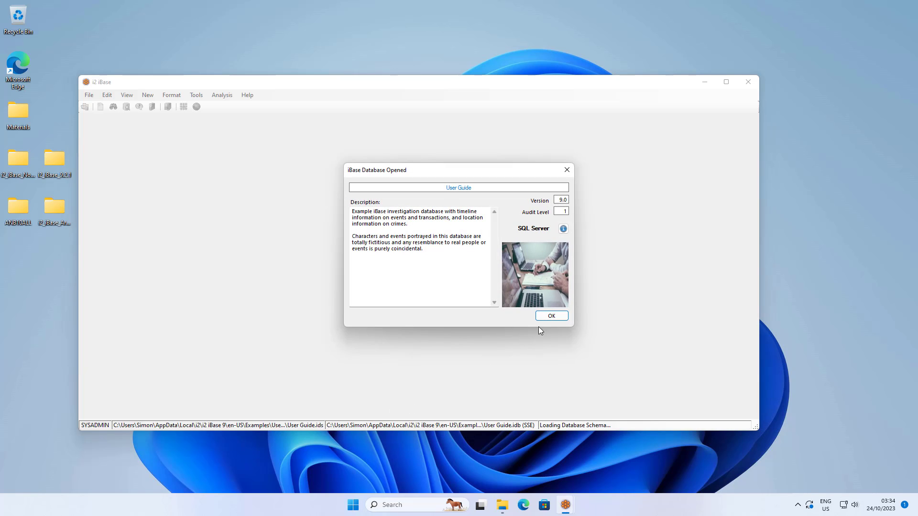
click(545, 318)
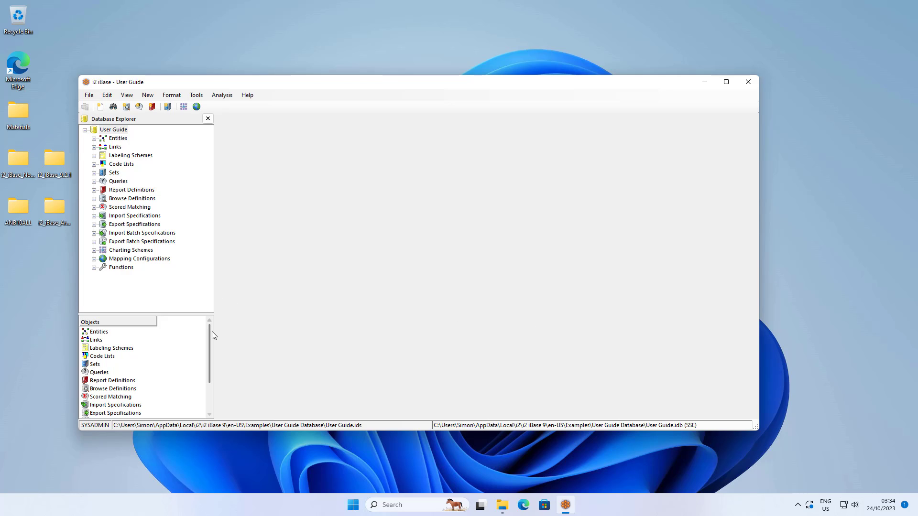
- Create a new mapping configuration in the General folder for Esri ArcGIS Pro 3.1 with Display labels enabled
click(94, 258)
click(103, 267)
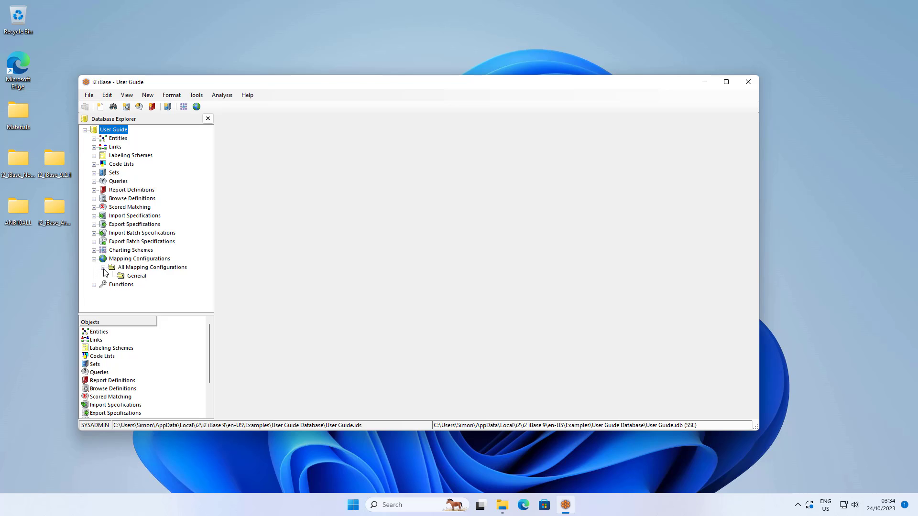
right_click(138, 279)
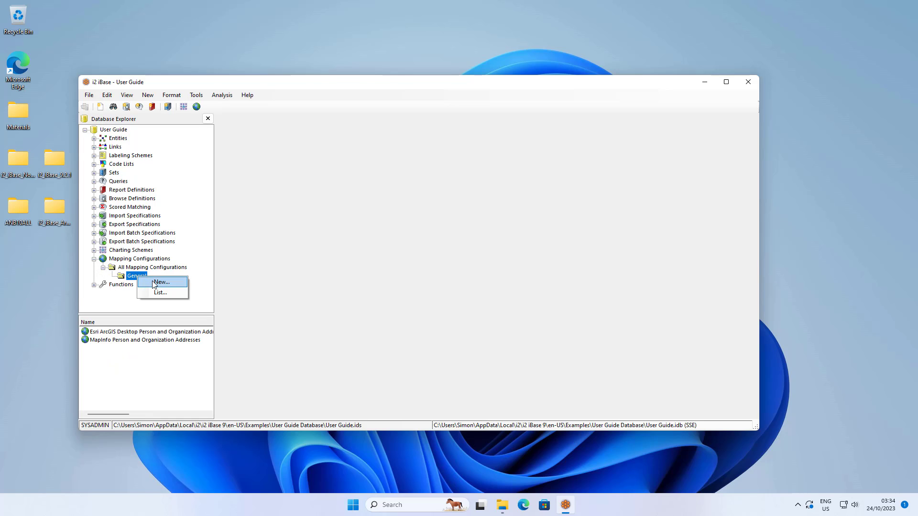
click(153, 282)
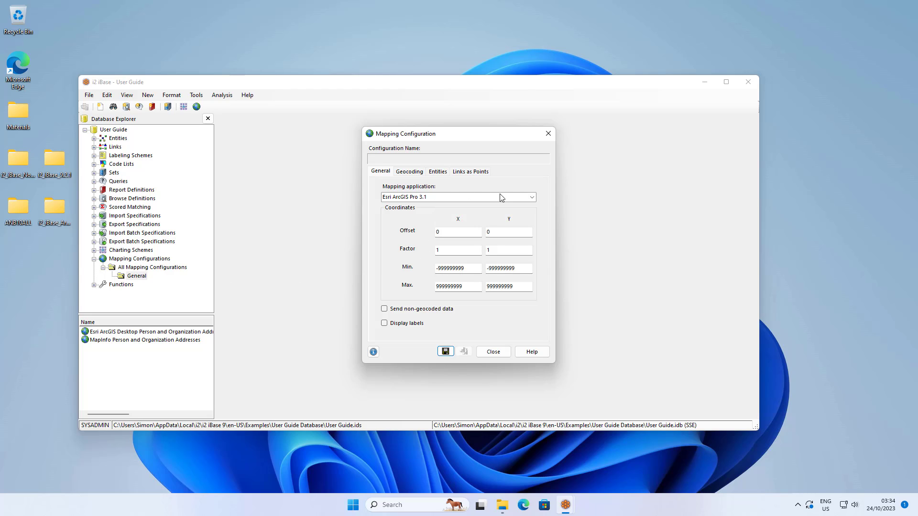
click(532, 198)
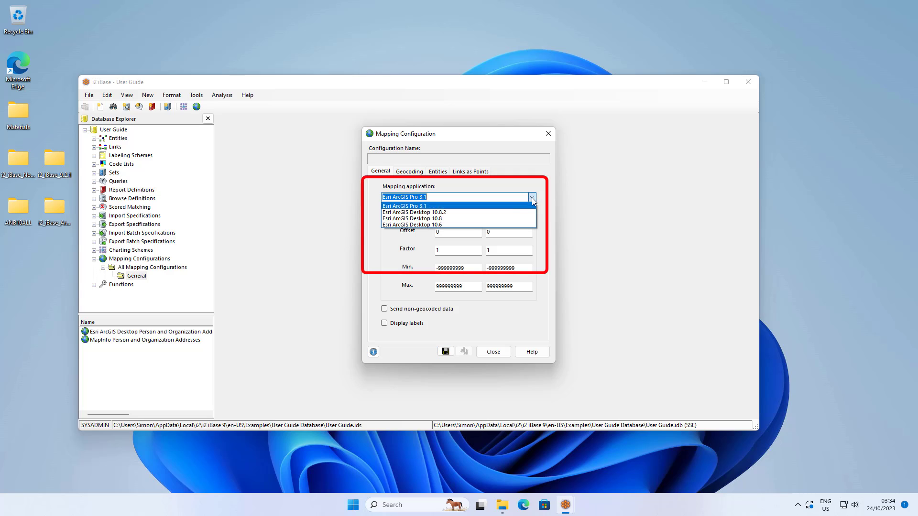
click(463, 206)
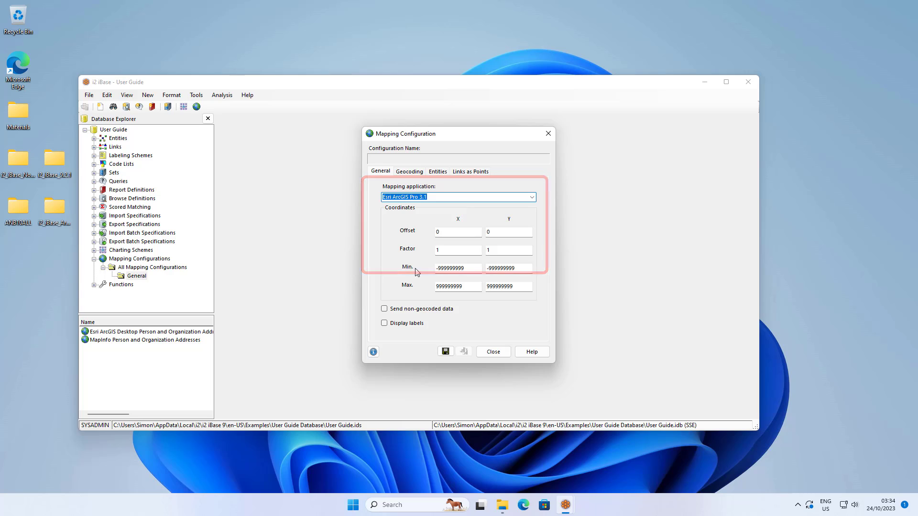
click(385, 324)
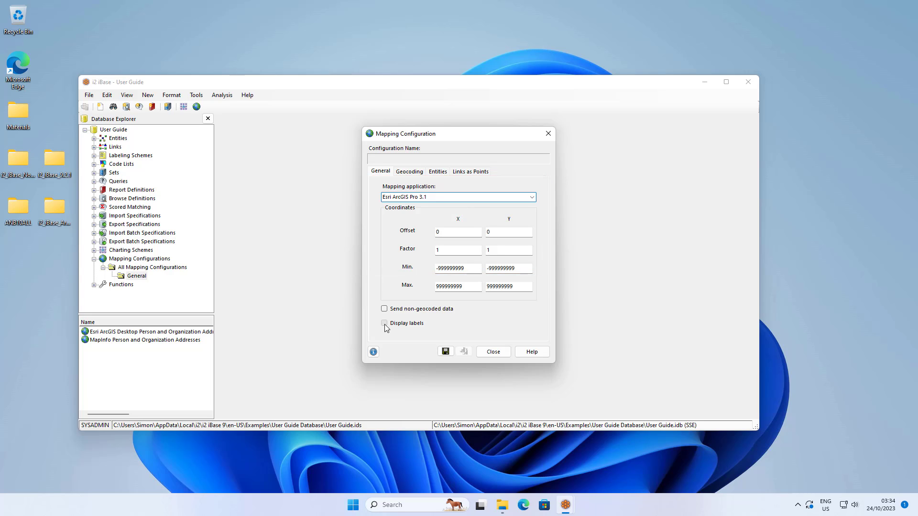
- Include the Address entity in the mapping configuration and set its location fields to Long for X and Lat for Y
click(442, 172)
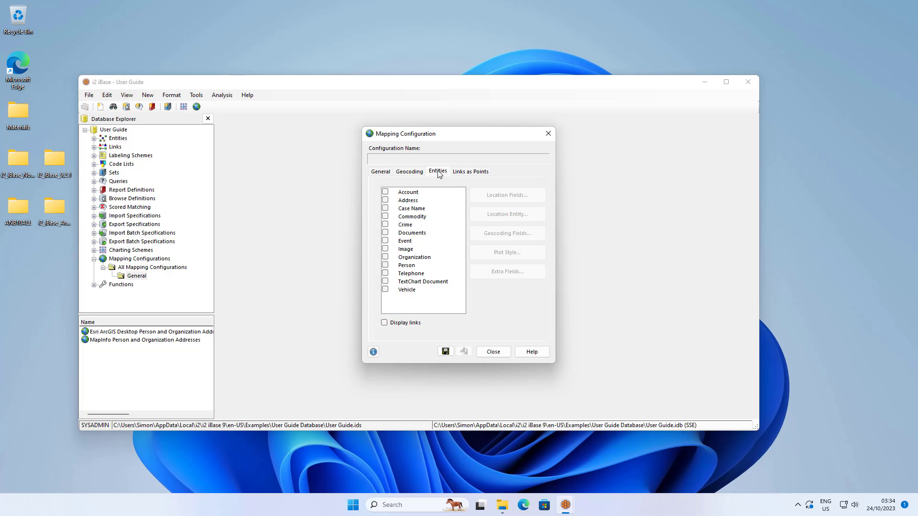
click(385, 200)
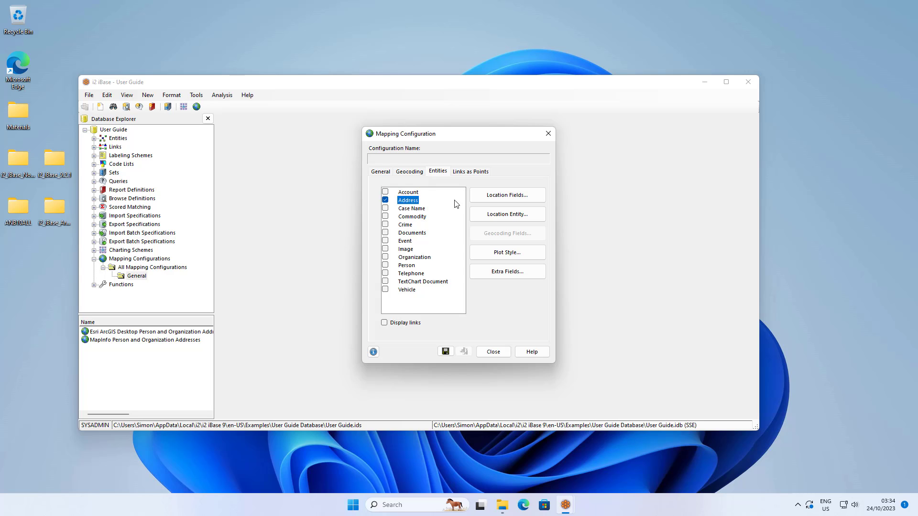
click(506, 195)
click(499, 224)
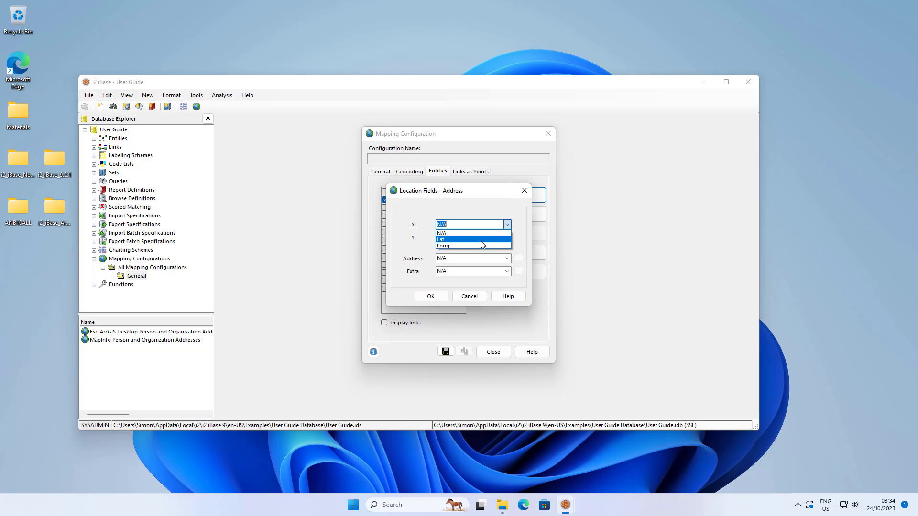
click(504, 238)
click(504, 237)
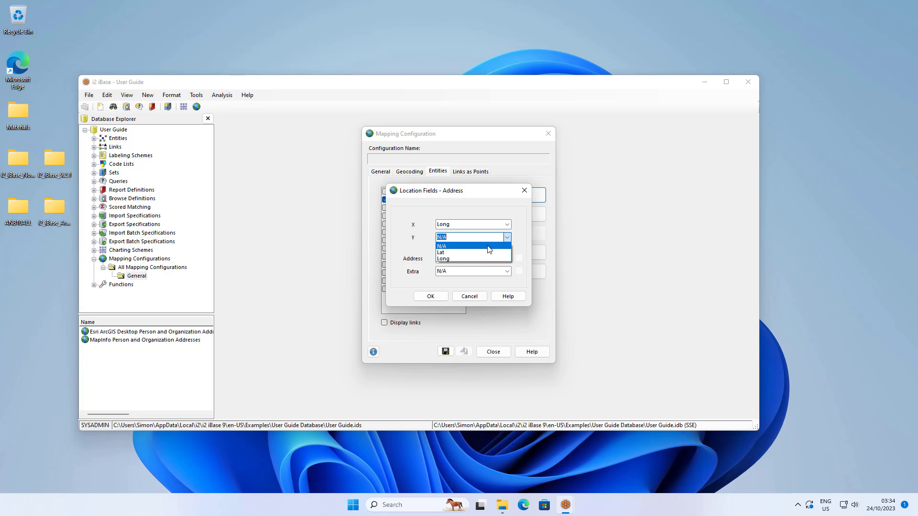
click(481, 253)
click(436, 296)
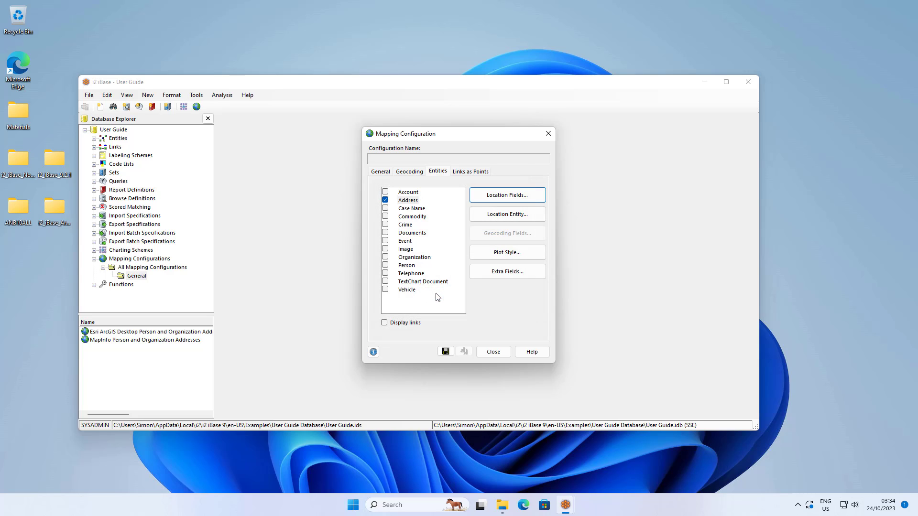
- Include the Person entity in the mapping configuration and set its location entity to Address through the Location link
click(385, 265)
click(508, 215)
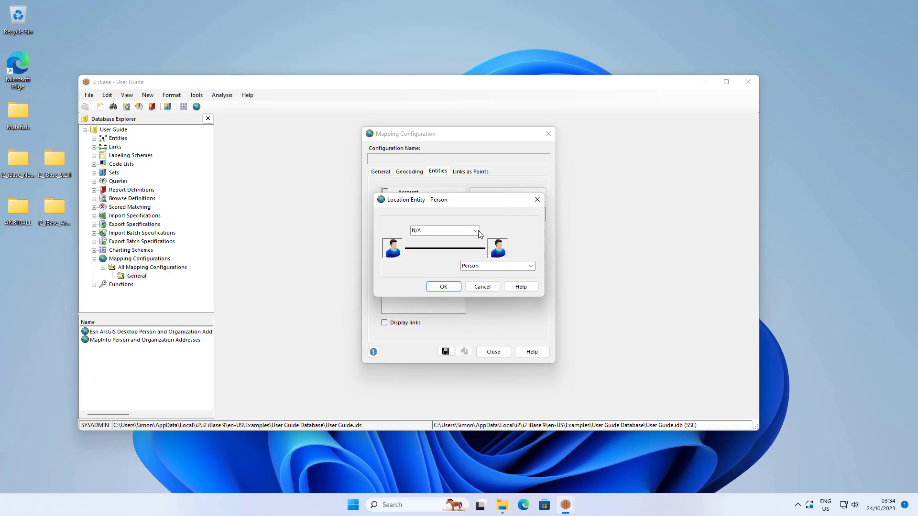
click(476, 230)
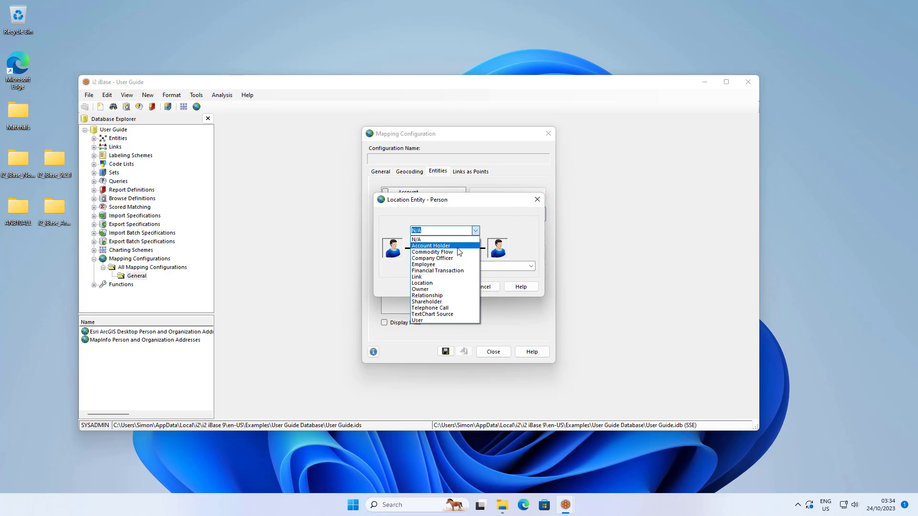
click(444, 282)
click(531, 266)
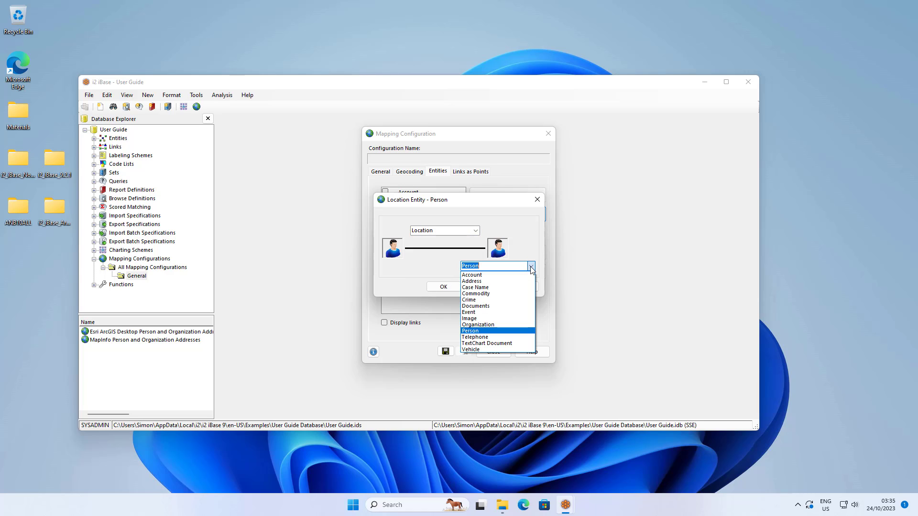
click(511, 282)
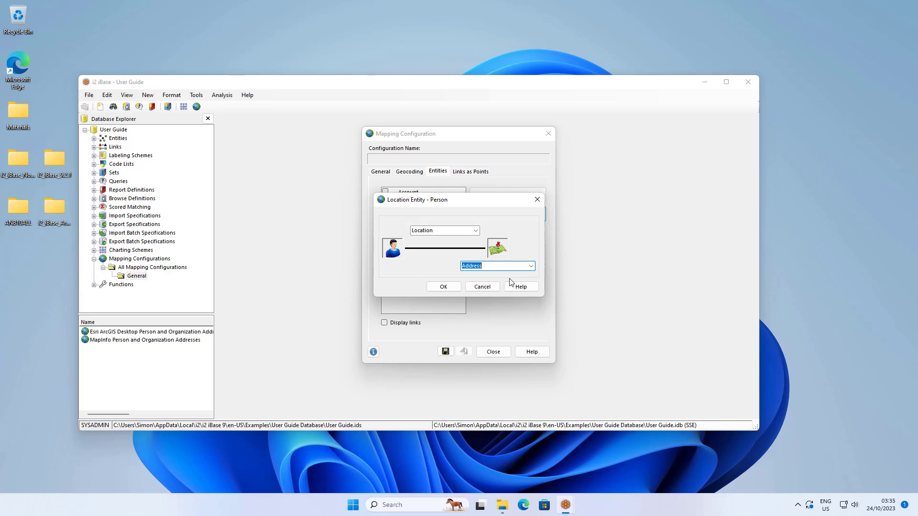
click(443, 286)
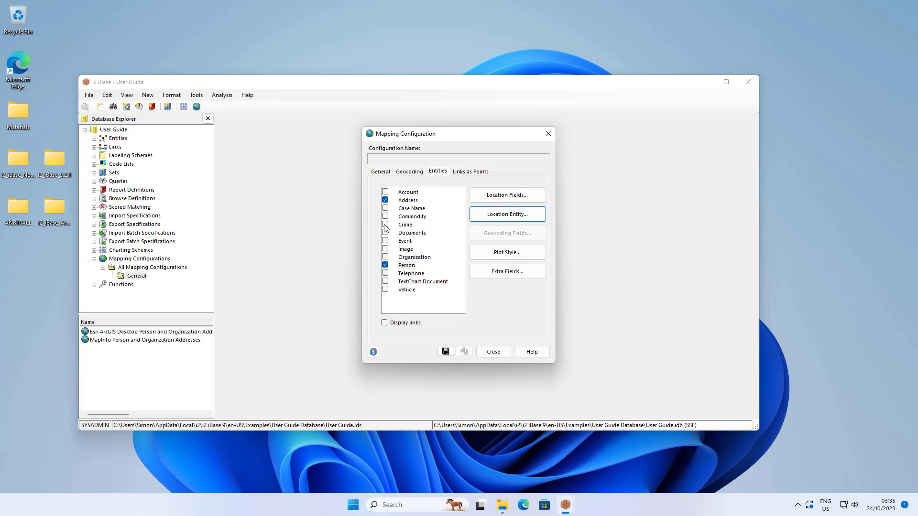
- Include the Crime entity in the mapping configuration and set its location fields to Longitude for X and Latitude for Y
click(385, 225)
click(520, 196)
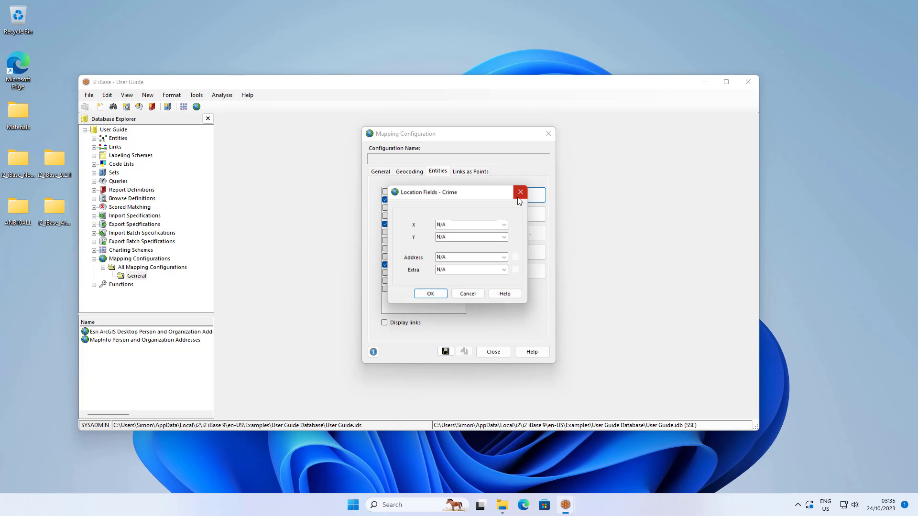
click(507, 226)
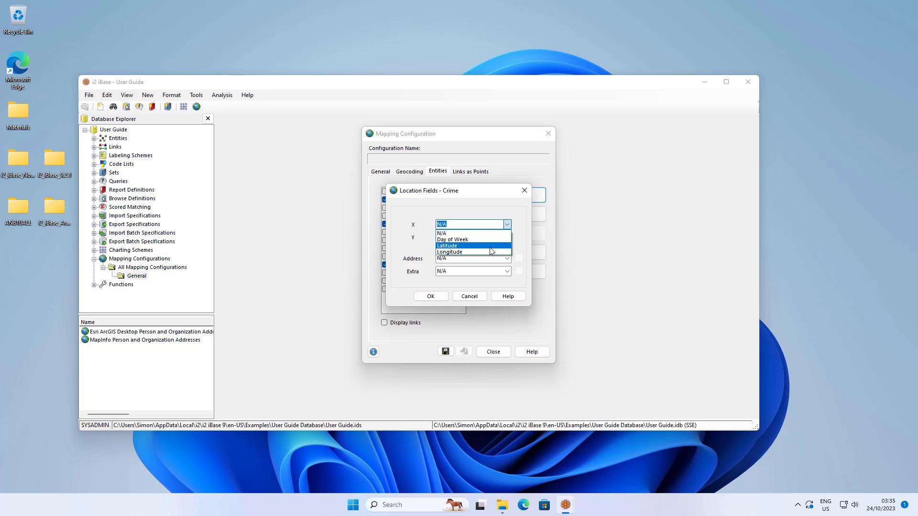
click(488, 258)
click(507, 238)
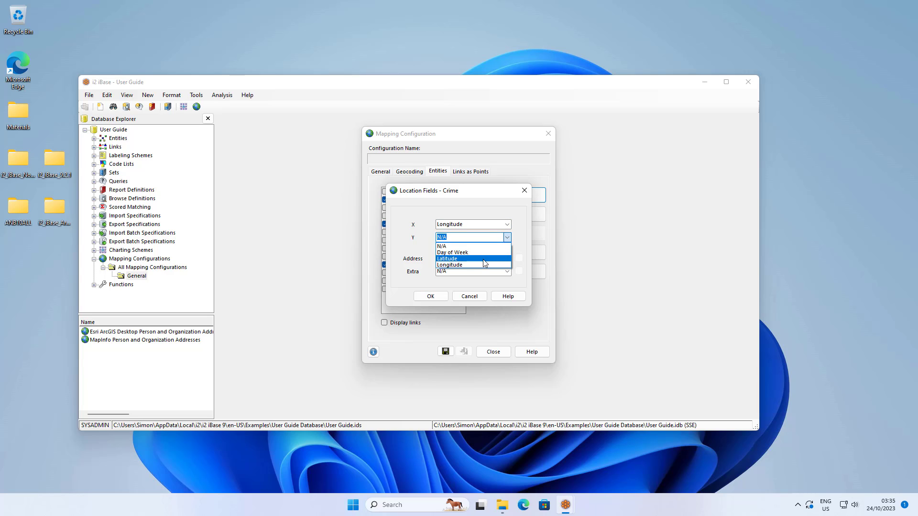
click(482, 259)
click(430, 296)
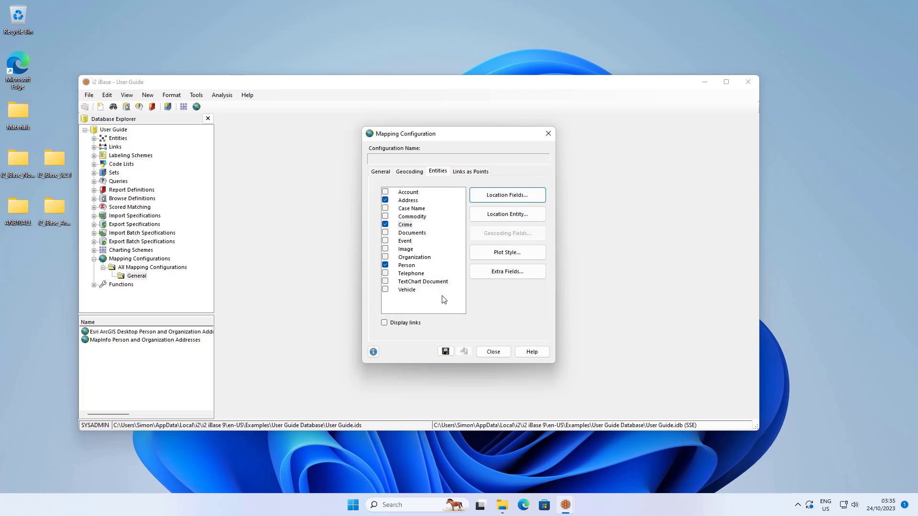
- Save the mapping configuration as "ArcGIS Pro - People, Crimes, Addresses" in the General category with Public access, and close it
click(445, 352)
text(ArcGIS Pro - People, Crimes, Addresses)
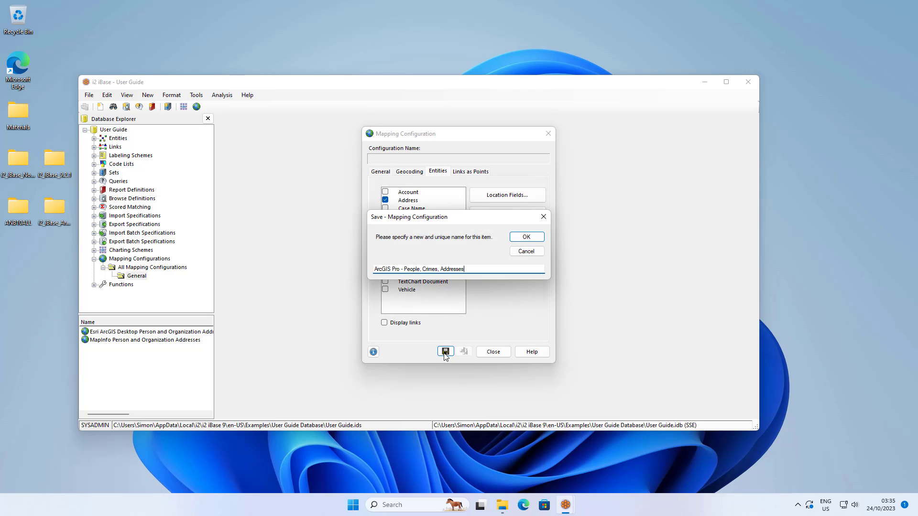
click(531, 237)
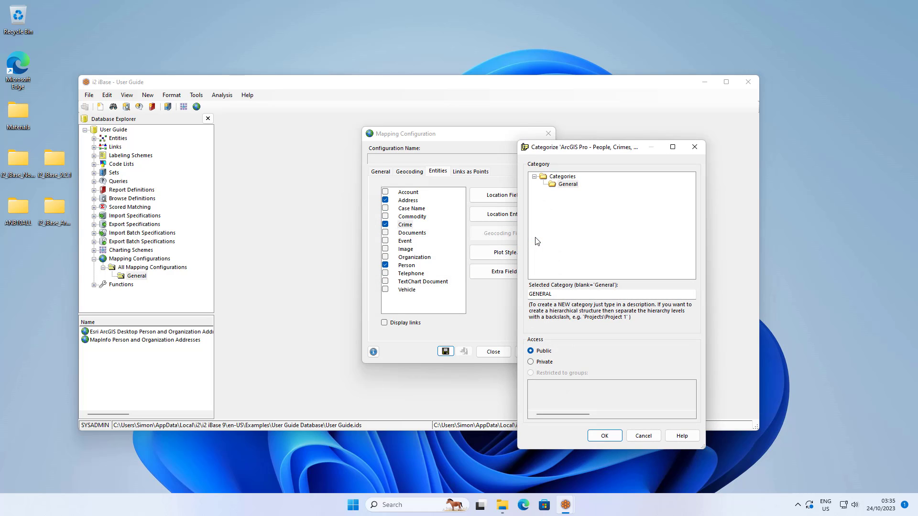
click(594, 436)
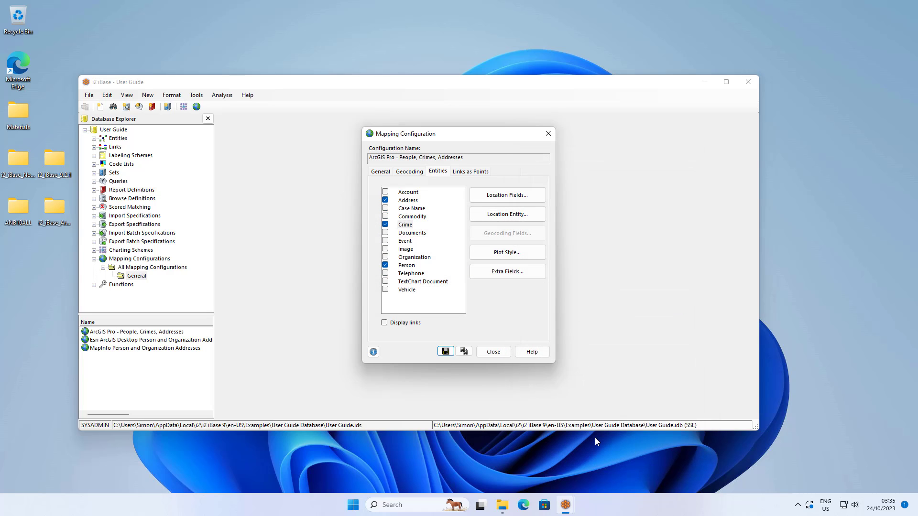
click(490, 351)
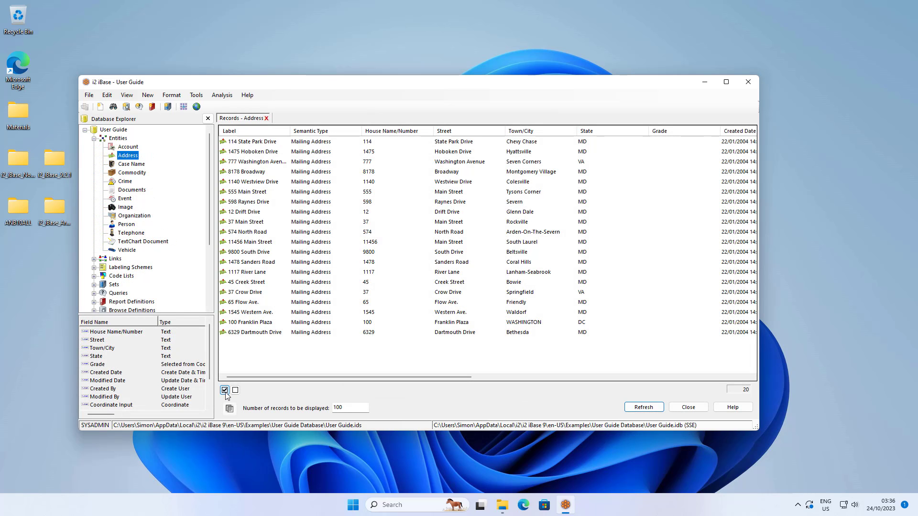
- Add all listed Address records to the map using the "ArcGIS Pro - People, Crimes, Addresses" configuration
key(ctrl+a)
right_click(370, 254)
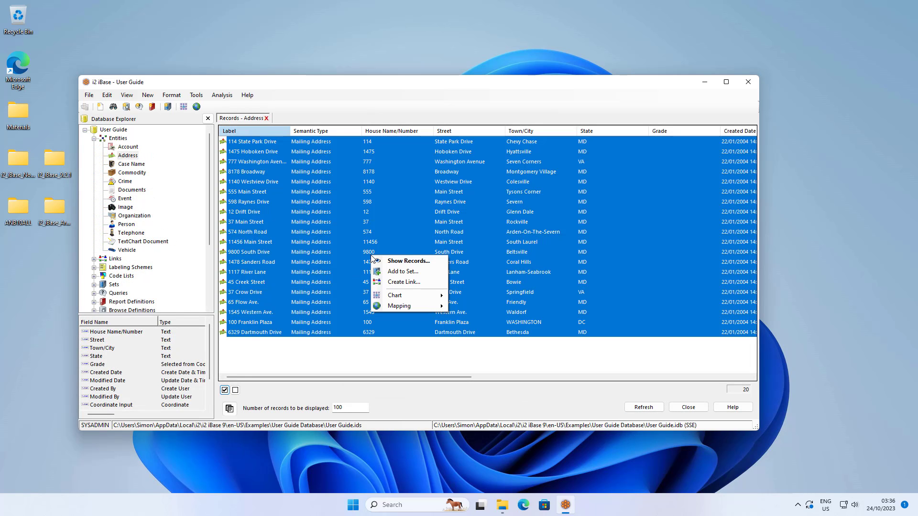
mouse_move(446, 307)
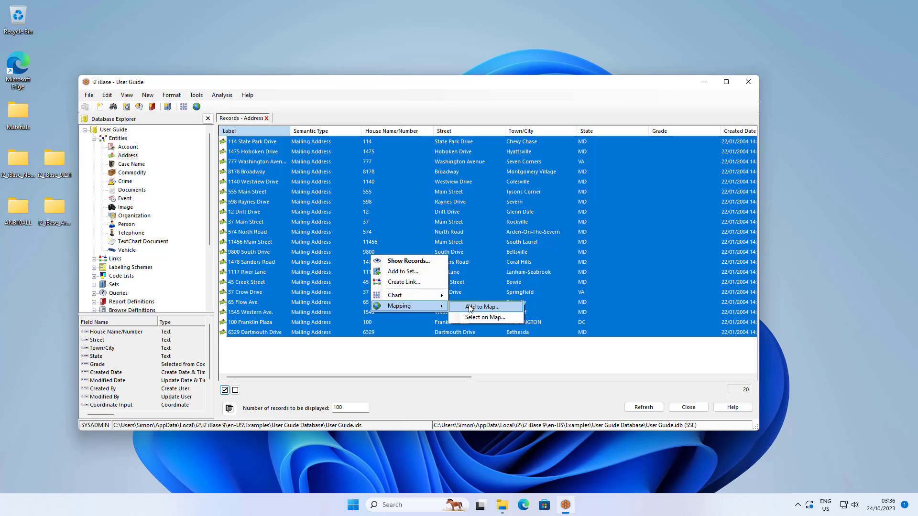
click(470, 307)
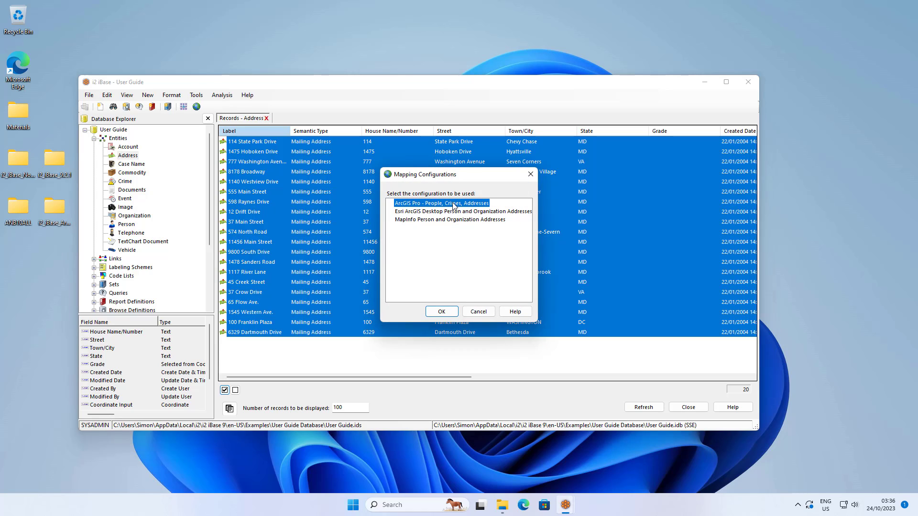
click(446, 310)
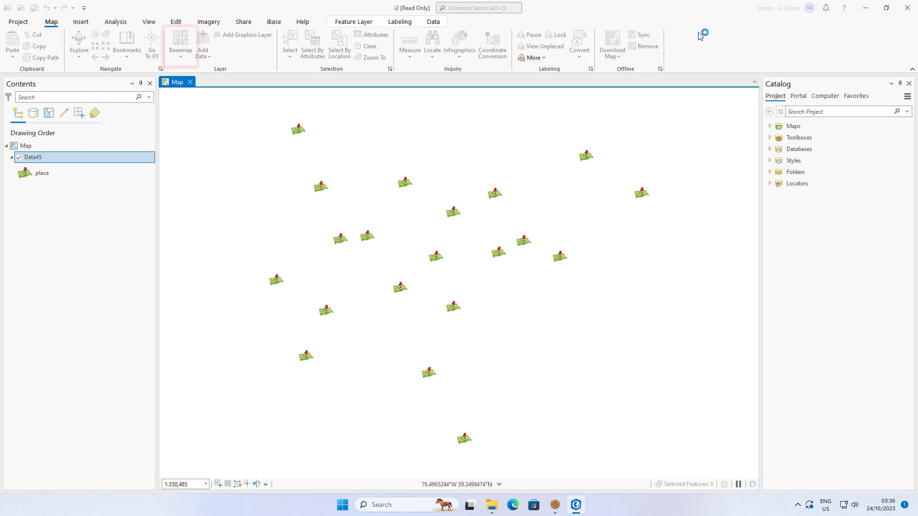
- Apply the Streets basemap beneath the plotted addresses in ArcGIS Pro
click(182, 56)
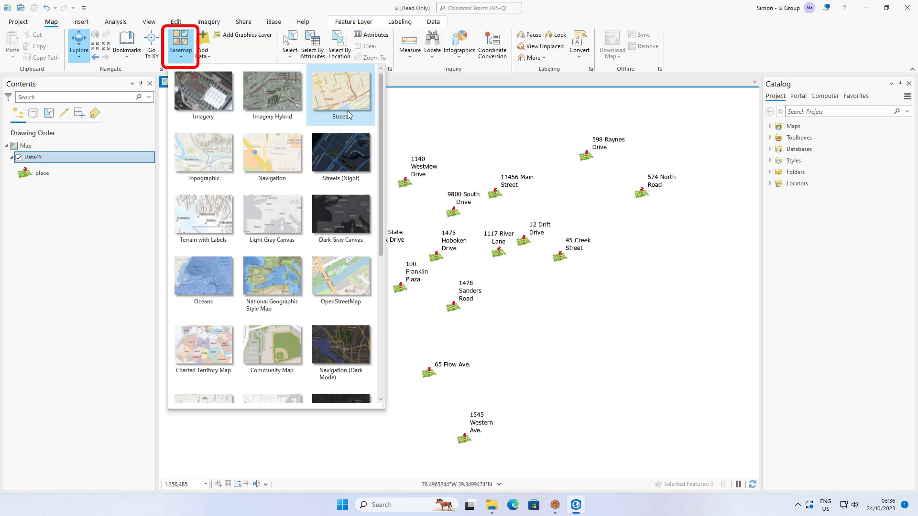
click(348, 115)
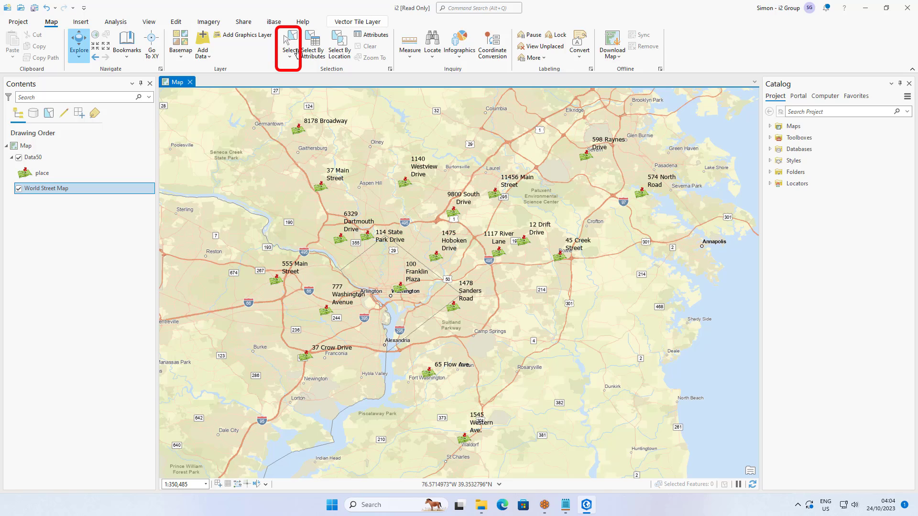
- Select the group of addresses east of the beltway with a rectangle and show their records in iBase
click(295, 52)
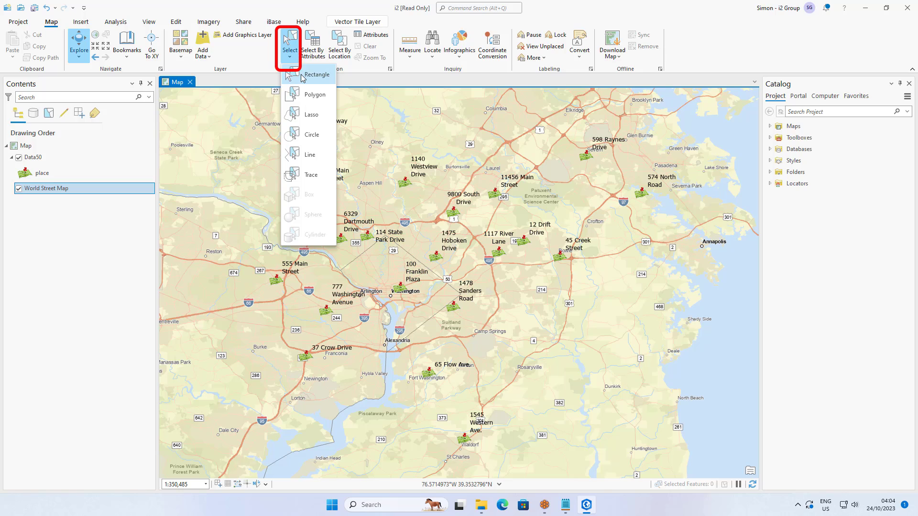
click(311, 92)
mouse_move(676, 143)
mouse_down()
mouse_move(543, 274)
mouse_move(490, 287)
mouse_up()
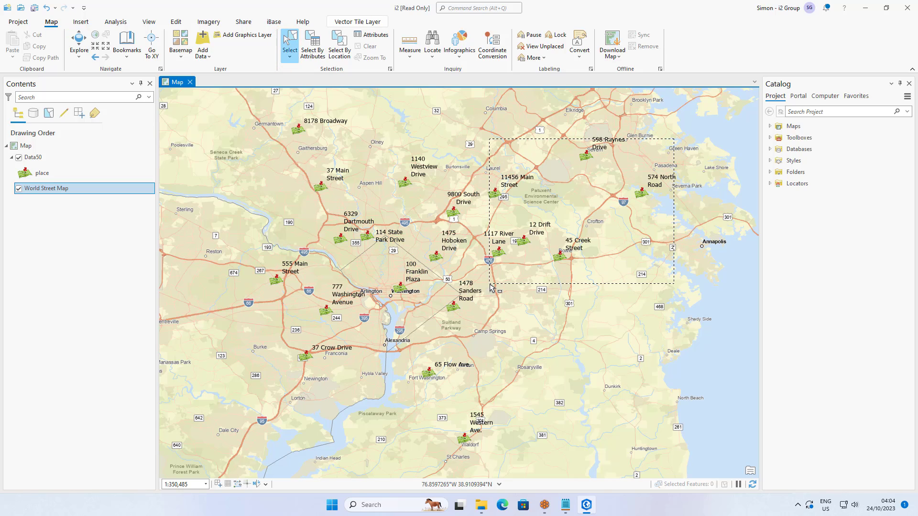
click(273, 22)
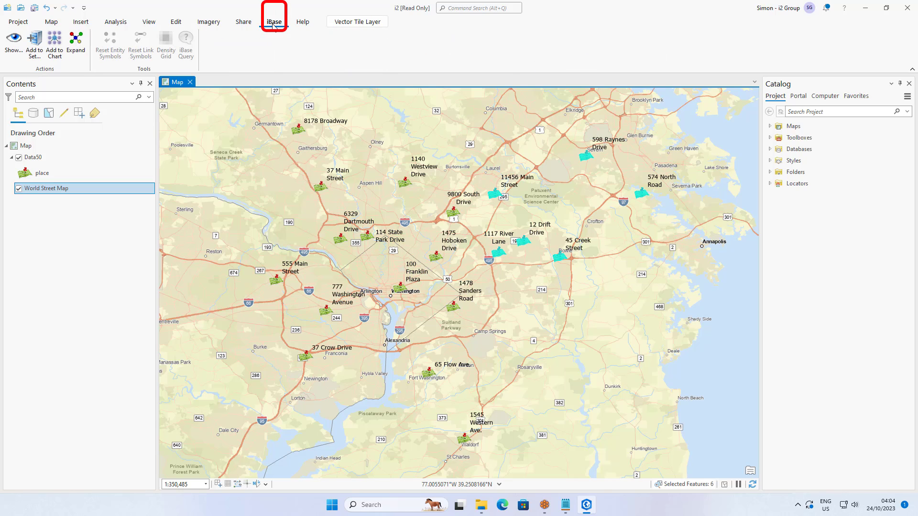
click(8, 43)
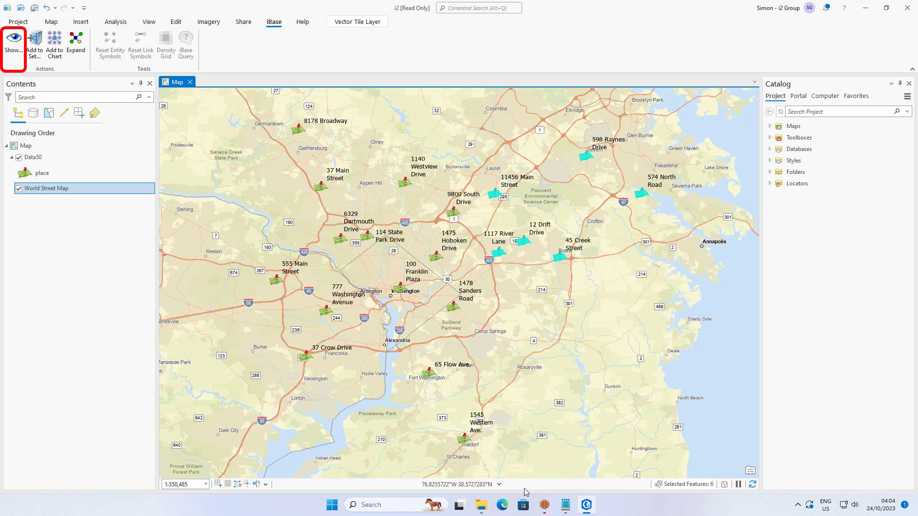
click(547, 505)
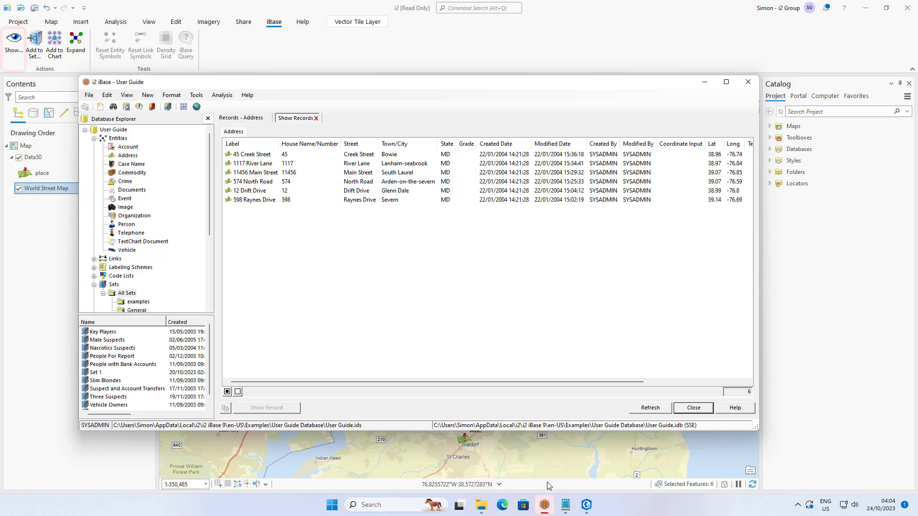
- Switch to ArcGIS Pro, lasso the addresses inside the beltway, and add them to a new Public iBase set named "Inside beltway"
click(373, 8)
click(51, 21)
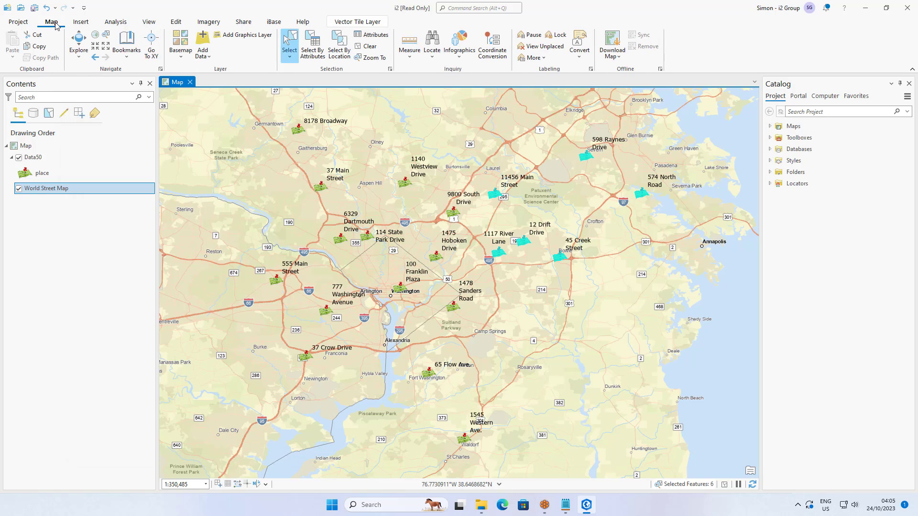
click(290, 56)
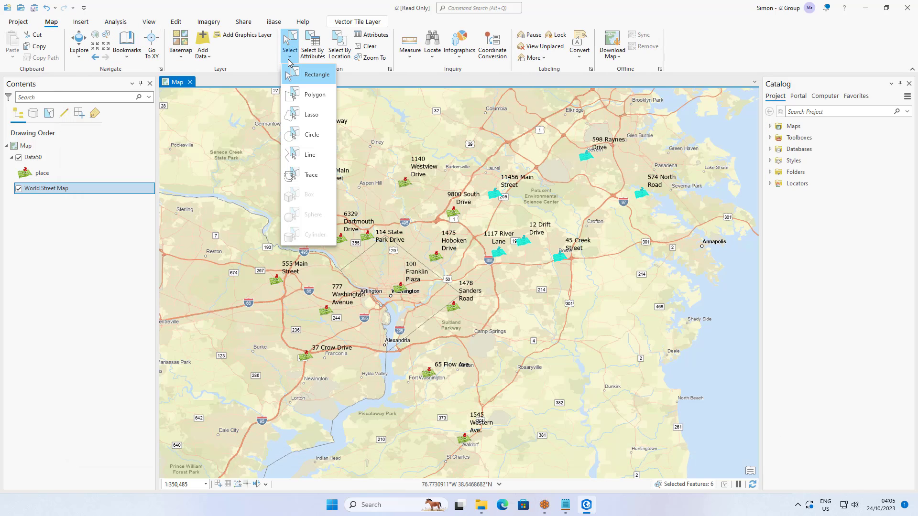
click(304, 115)
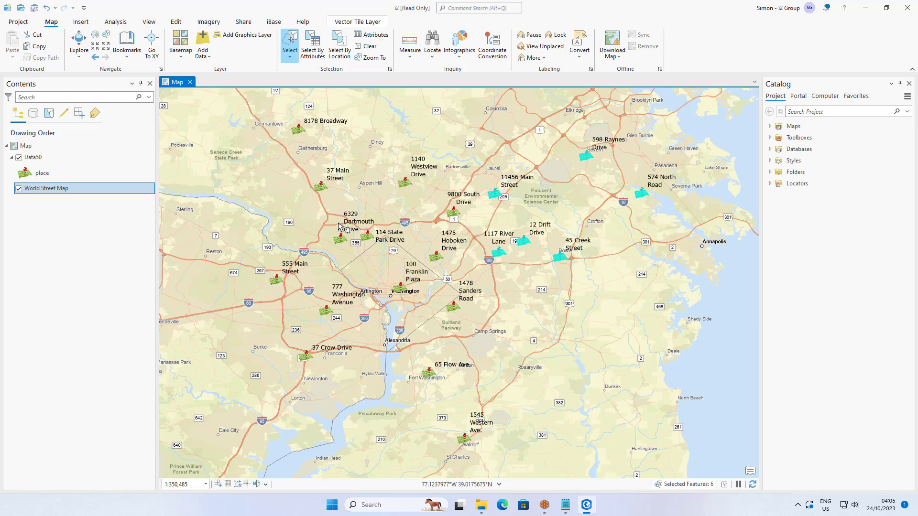
mouse_move(337, 223)
mouse_down()
mouse_move(291, 276)
mouse_move(290, 330)
mouse_move(396, 342)
mouse_move(482, 320)
mouse_move(490, 270)
mouse_move(447, 229)
mouse_move(365, 225)
mouse_up()
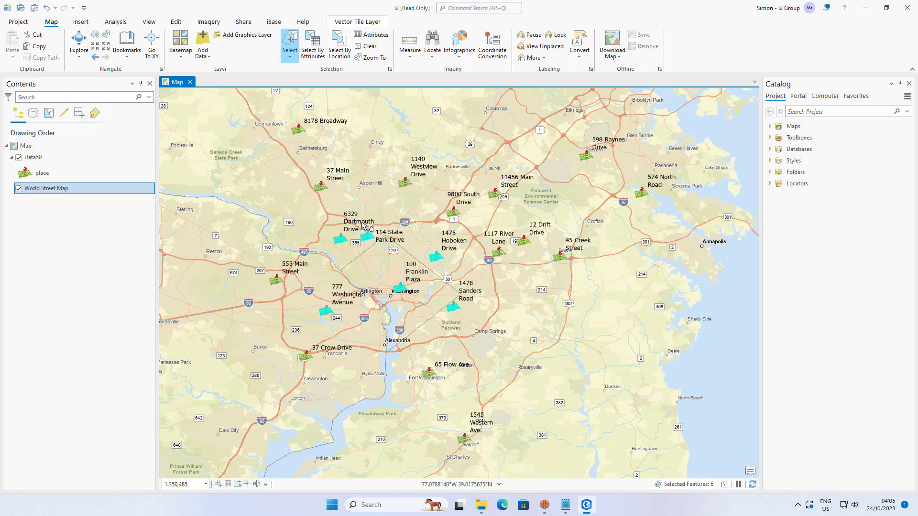
click(277, 23)
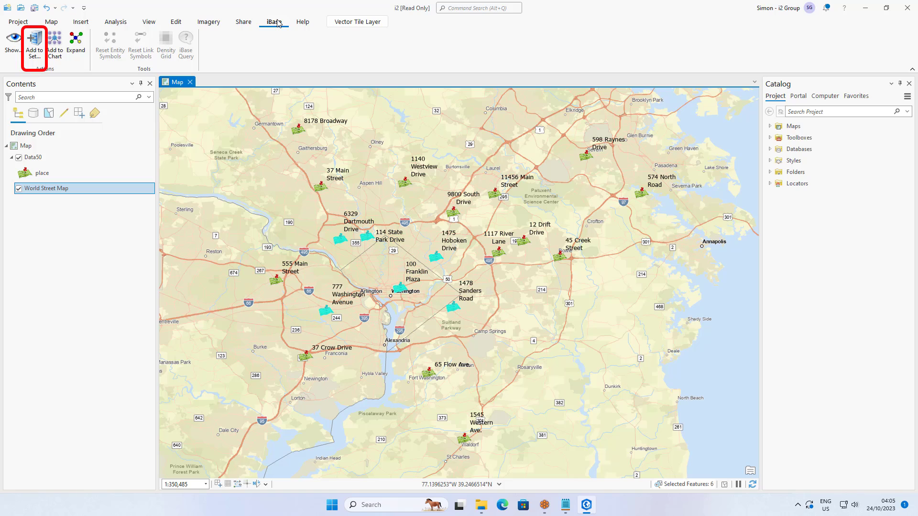
click(36, 41)
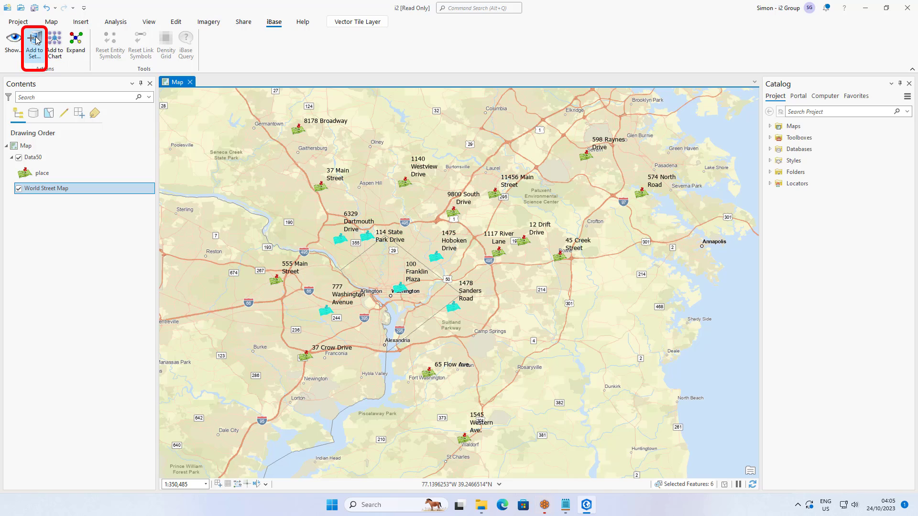
click(543, 507)
text(Inside beltway)
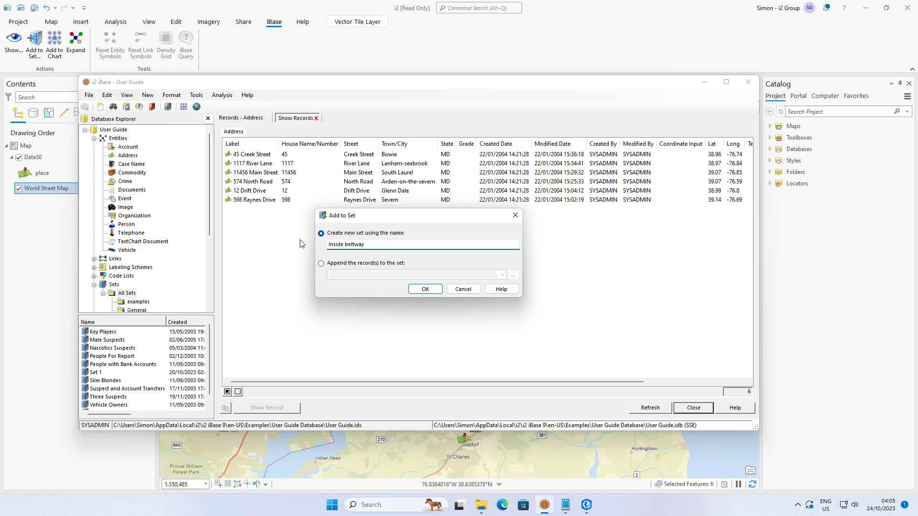
click(417, 289)
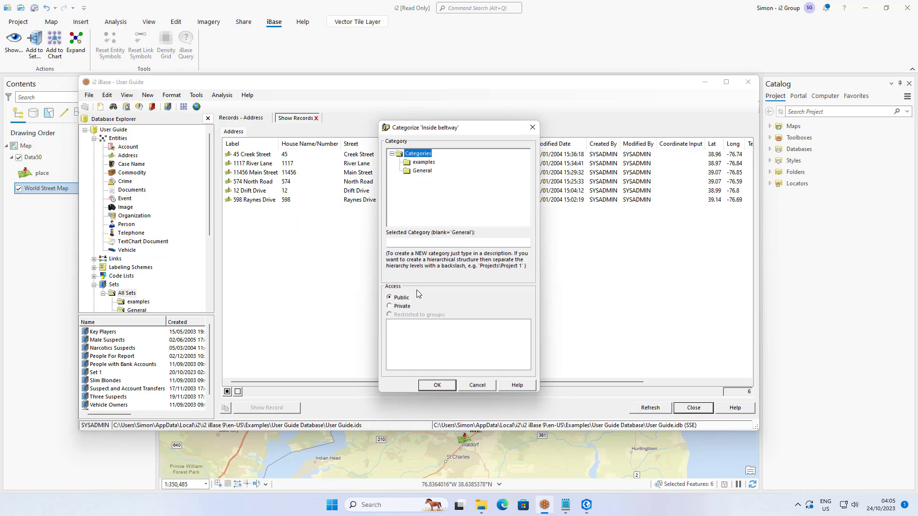
click(448, 383)
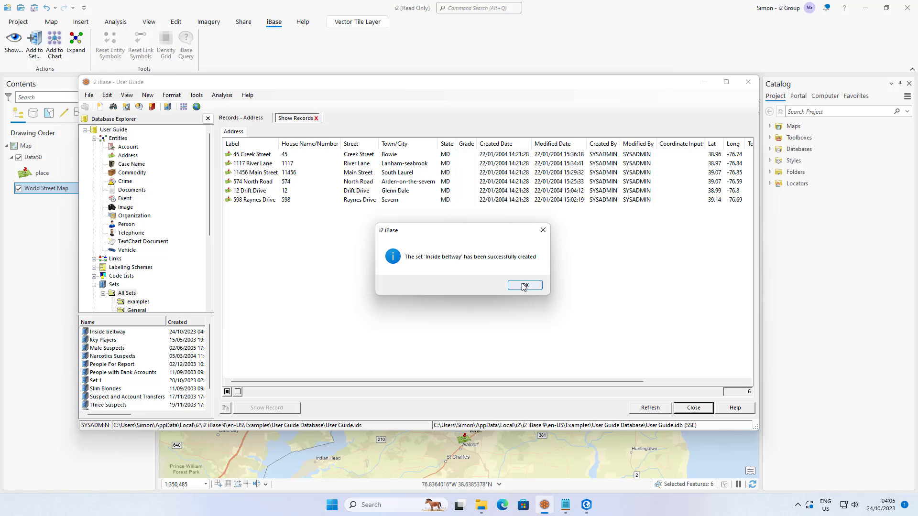
click(524, 285)
- Open the "Inside beltway" set in iBase to review its records, and return to ArcGIS Pro
click(123, 332)
double_click(123, 332)
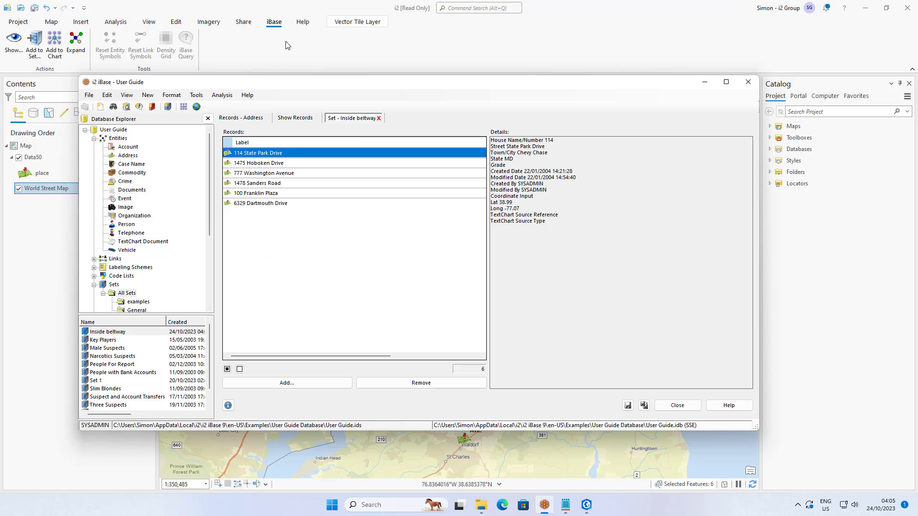
click(294, 7)
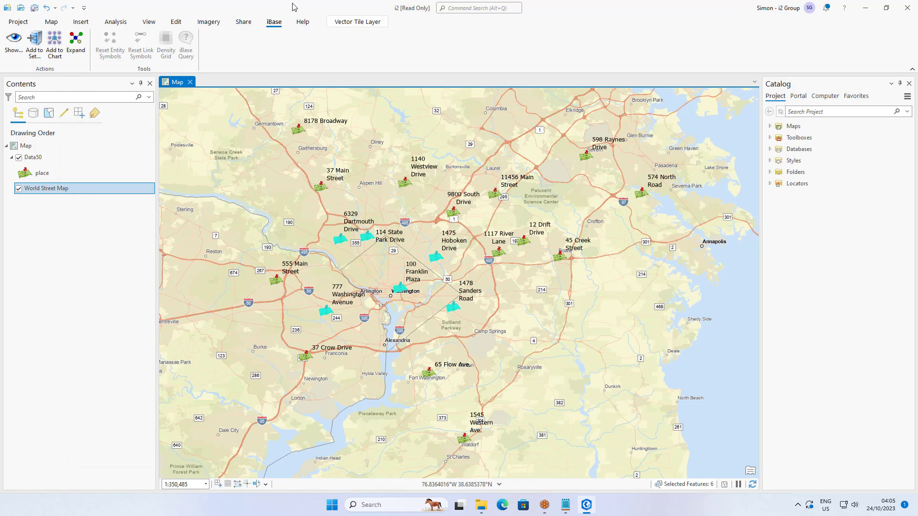
- Expand the selected addresses in Analyst's Notebook, logging on with the account password, and add the items to the current chart
click(81, 44)
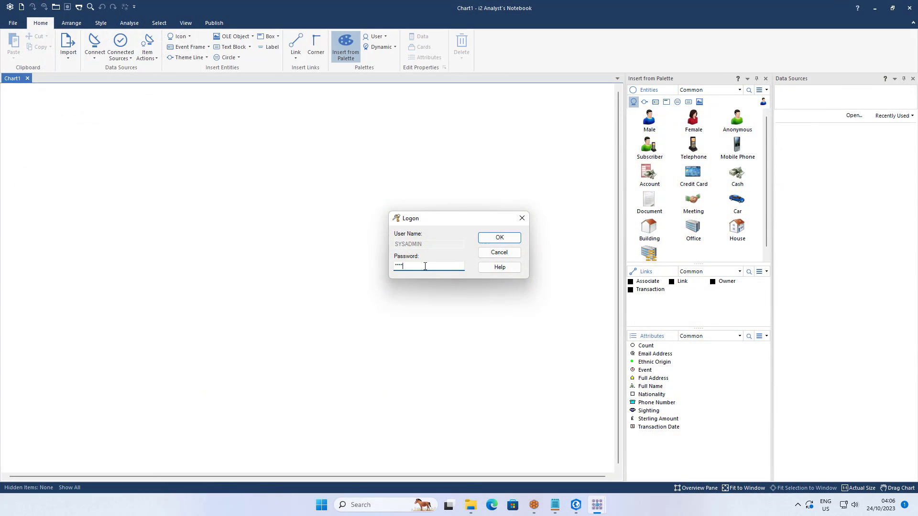
key(Return)
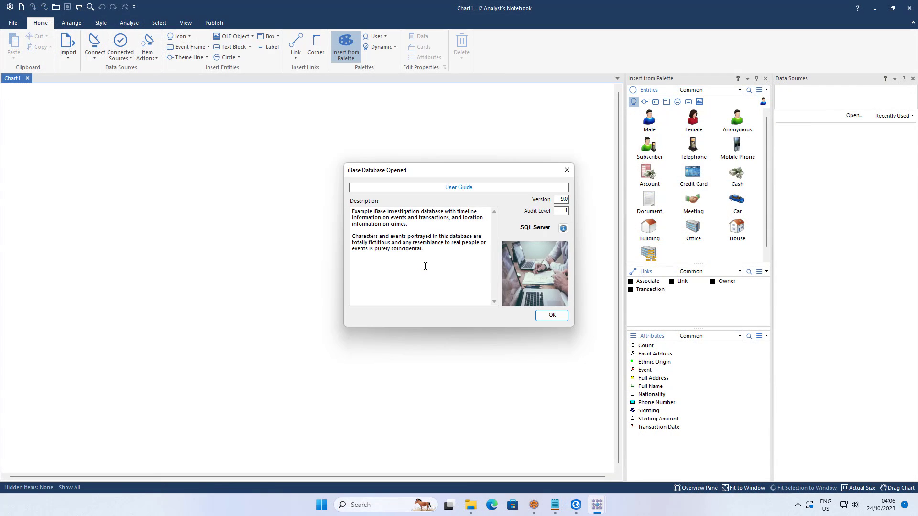
click(553, 316)
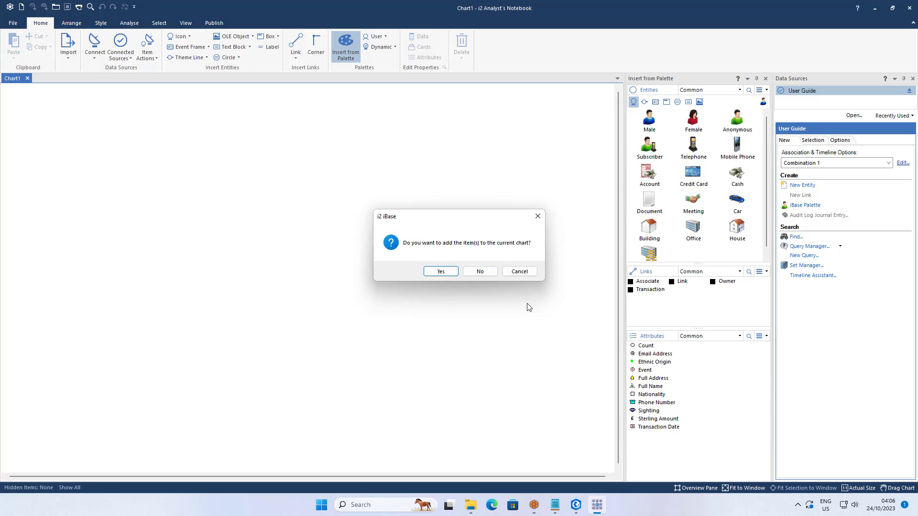
click(438, 271)
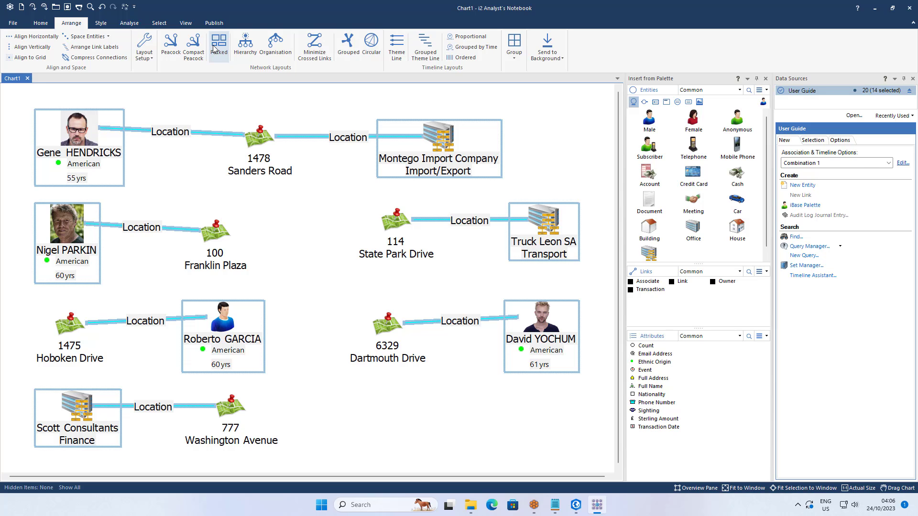
- Switch to iBase, list all Crime records, and select every record in the list
mouse_move(535, 509)
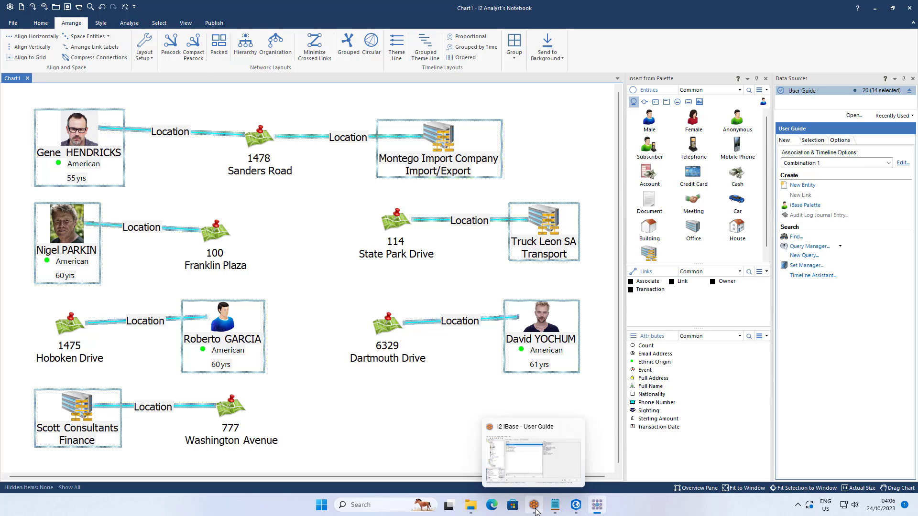
click(534, 505)
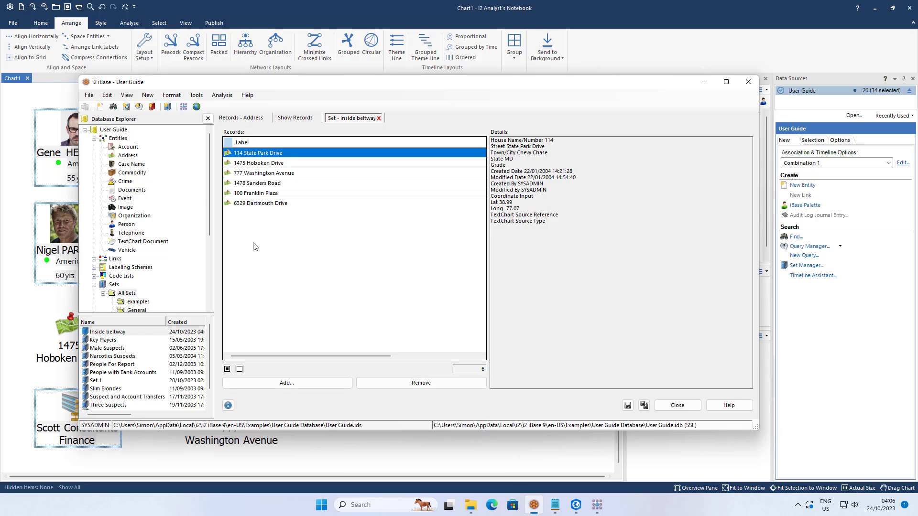
click(127, 181)
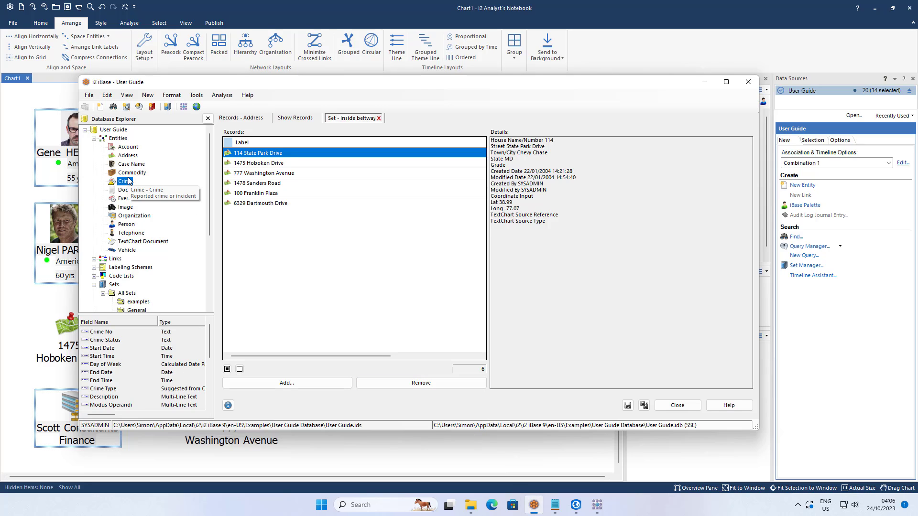
right_click(128, 181)
click(164, 239)
key(ctrl+a)
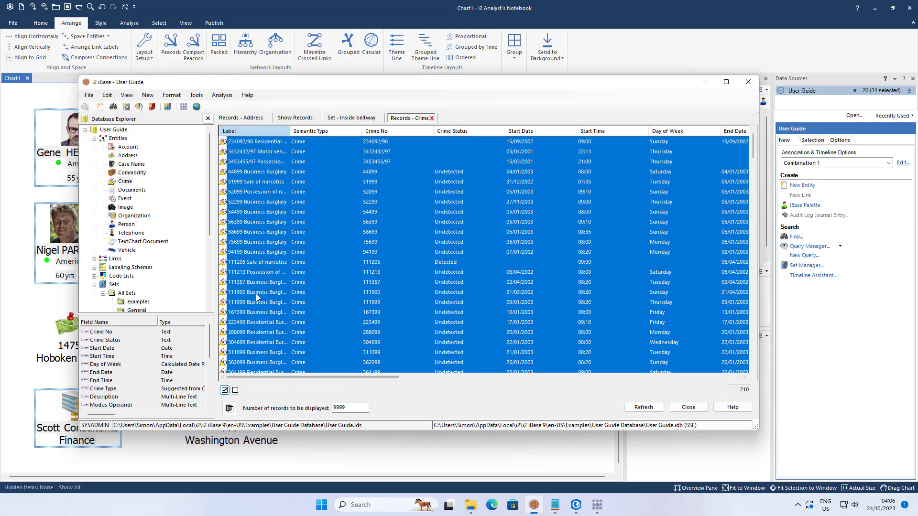
- Send the selected crime records to the map with the "ArcGIS Pro - People, Crimes, Addresses" configuration, and minimize the log
right_click(263, 269)
mouse_move(314, 324)
click(353, 319)
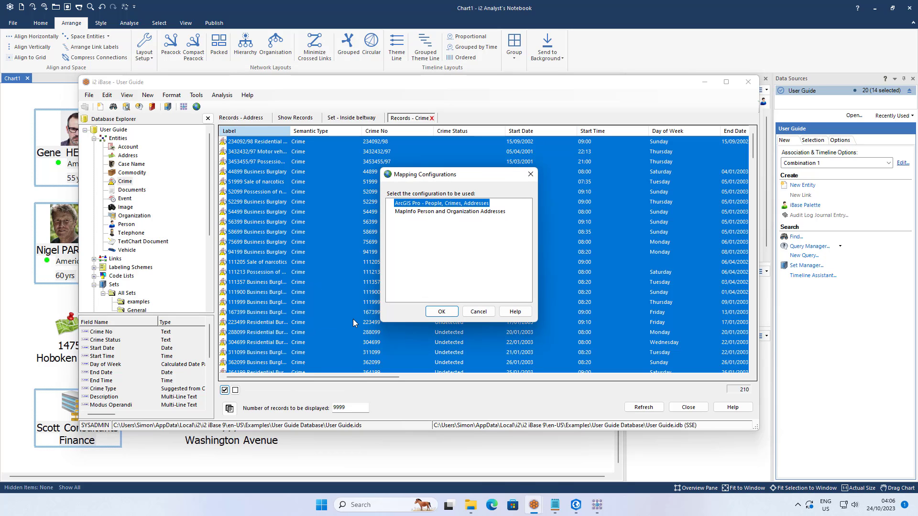
click(444, 312)
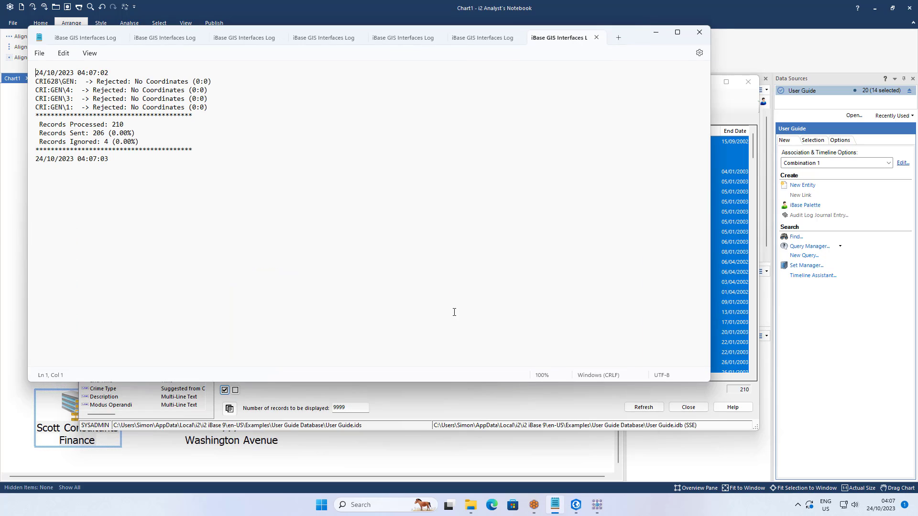
click(656, 32)
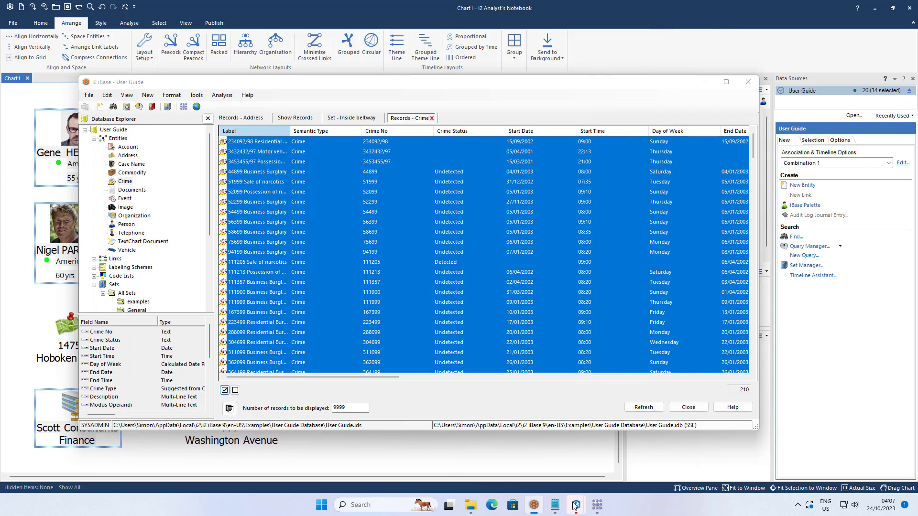
- Switch to ArcGIS Pro, add the crimes as a separate layer instead of the top-most point layer, and hide the Data50 address layer
mouse_move(576, 502)
click(609, 452)
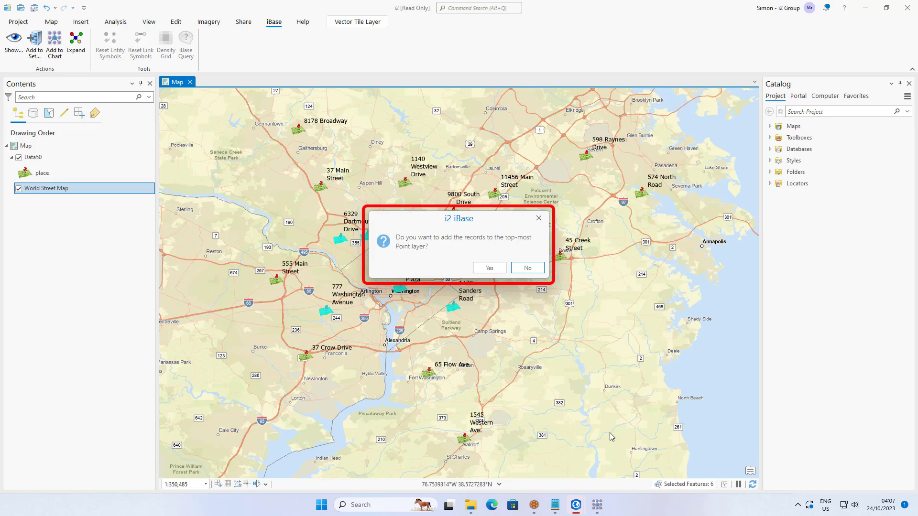
click(531, 269)
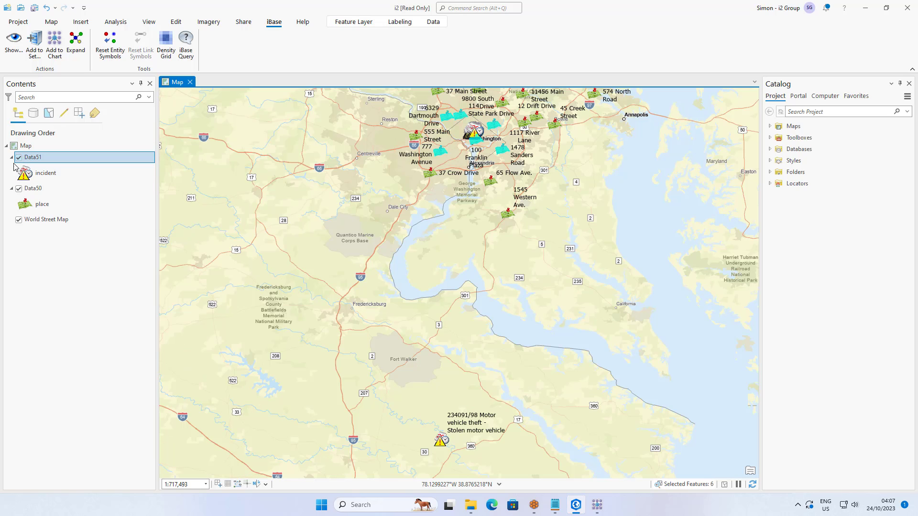
click(19, 188)
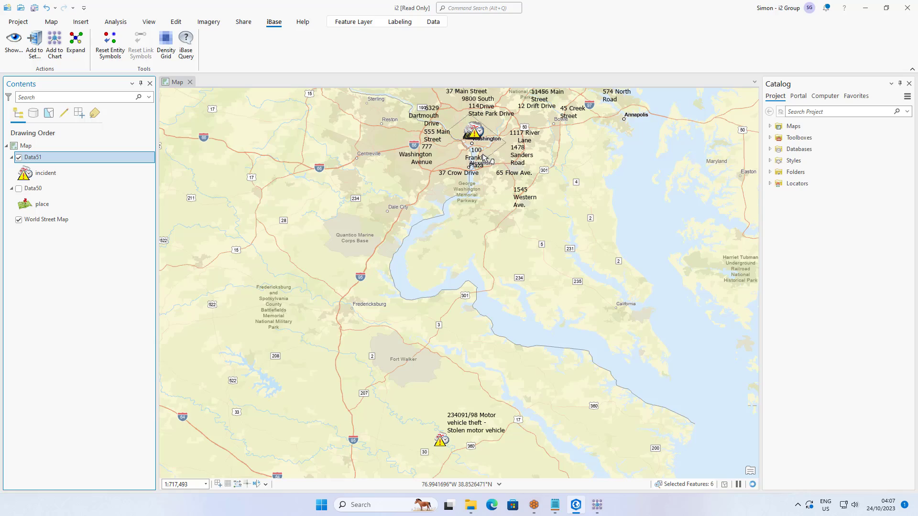
- Draw a density grid area around the cluster of crimes south of Petworth
drag(484, 167, 485, 173)
scroll(484, 173, up, 6)
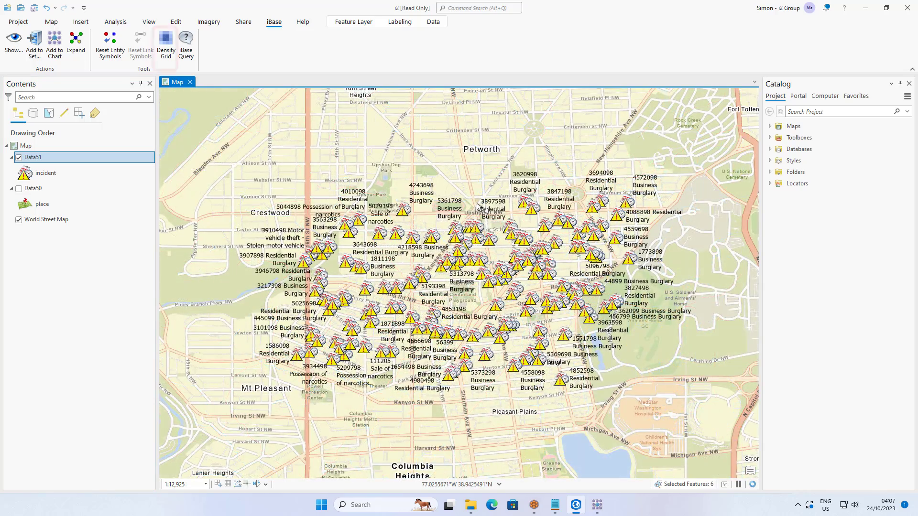
click(169, 43)
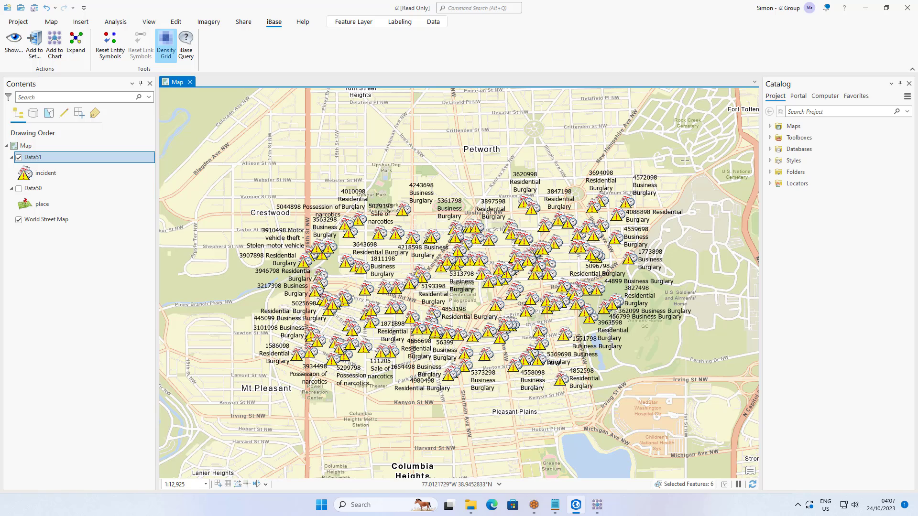
drag(685, 160, 269, 444)
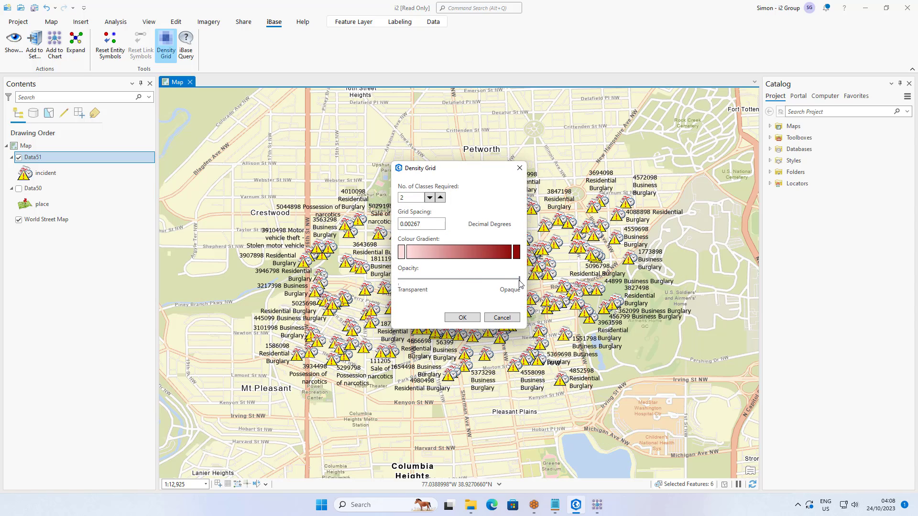
- Create the density grid with five classes, slightly reduced opacity, and a colour gradient ending in blue
drag(520, 282, 506, 284)
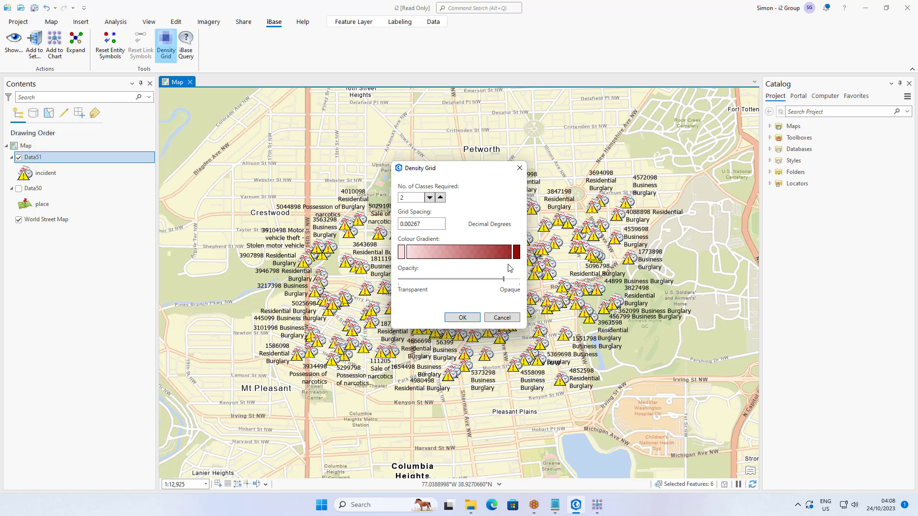
click(517, 252)
click(467, 180)
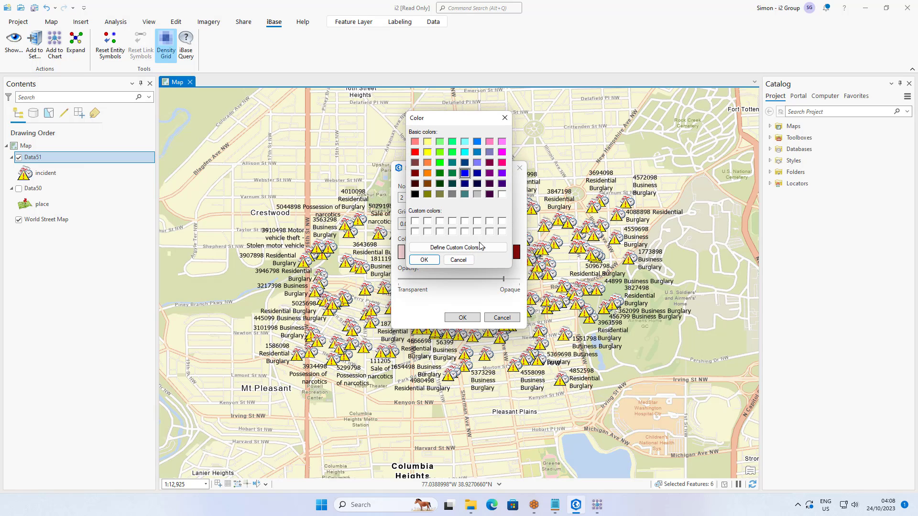
click(428, 262)
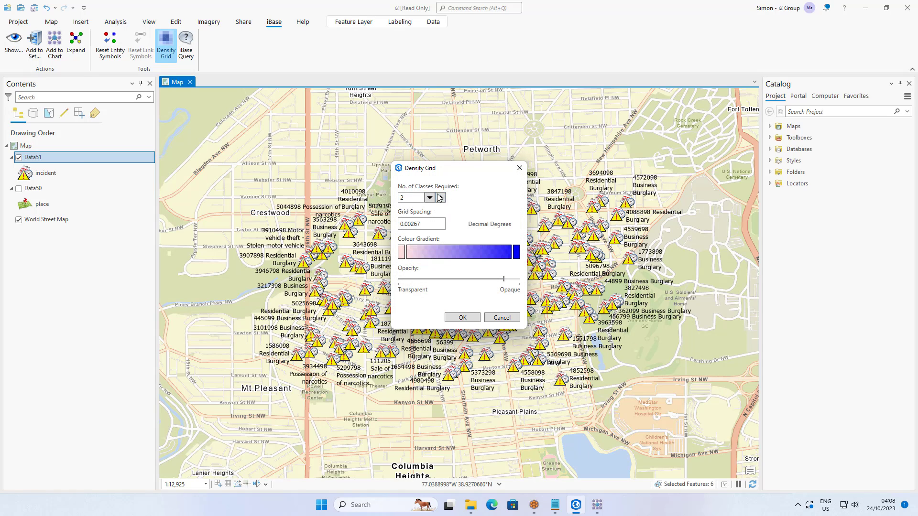
click(462, 317)
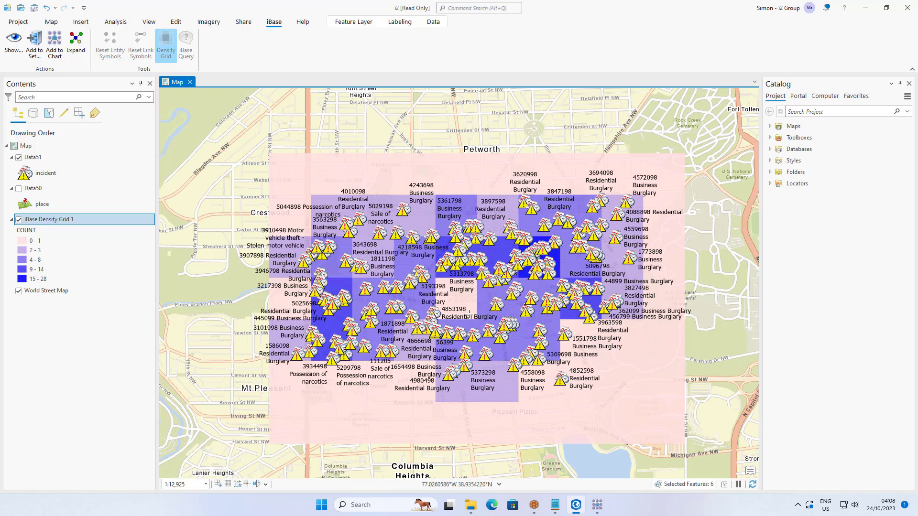
- Check the crime count of the darkest density grid cell in its pop-up, and close the pop-up
click(51, 21)
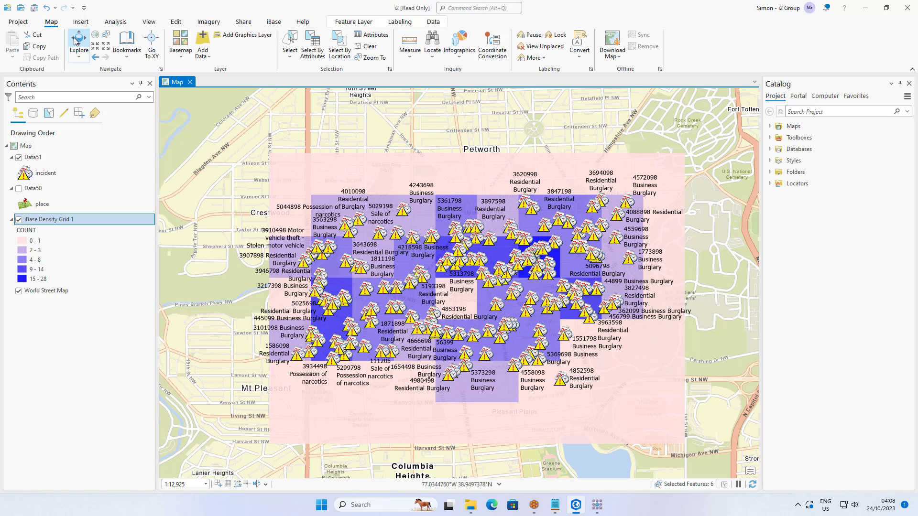
click(556, 252)
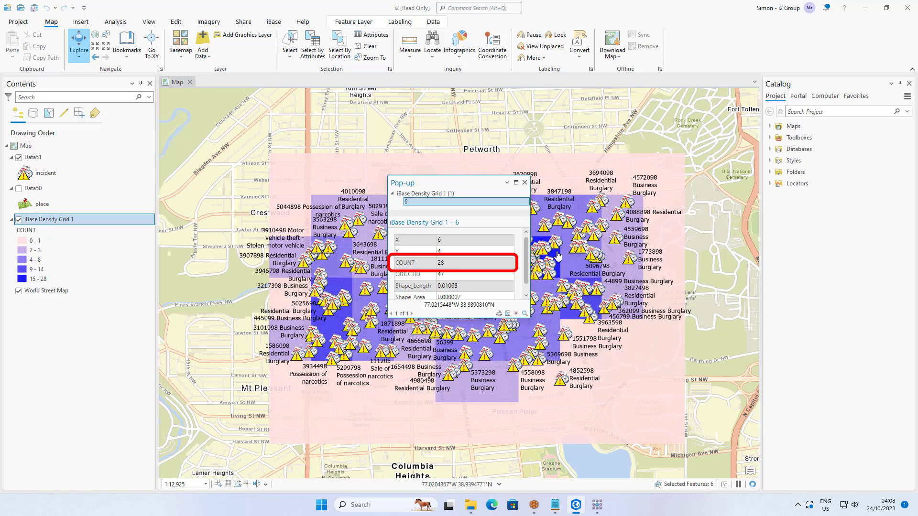
click(524, 182)
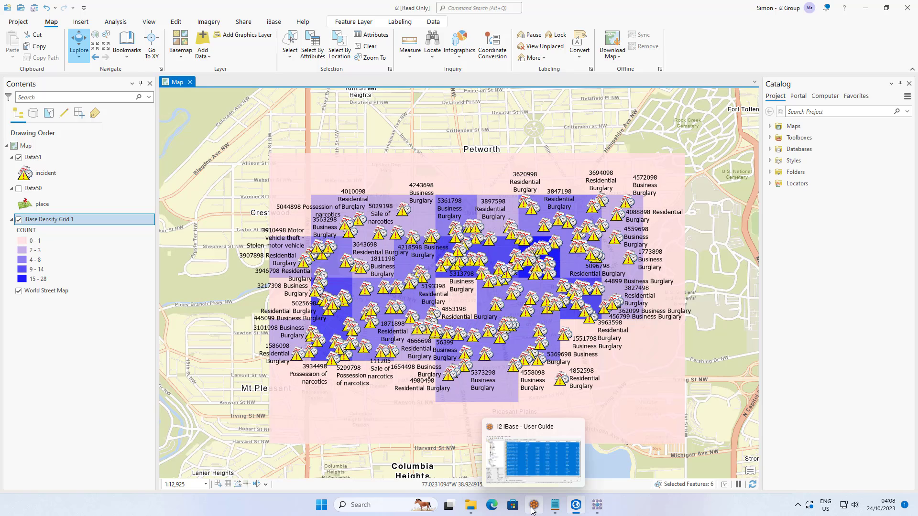
- Plot only the 111999 Business Burglary record from iBase as a new layer, using the "ArcGIS Pro - People, Crimes, Addresses" configuration
click(533, 511)
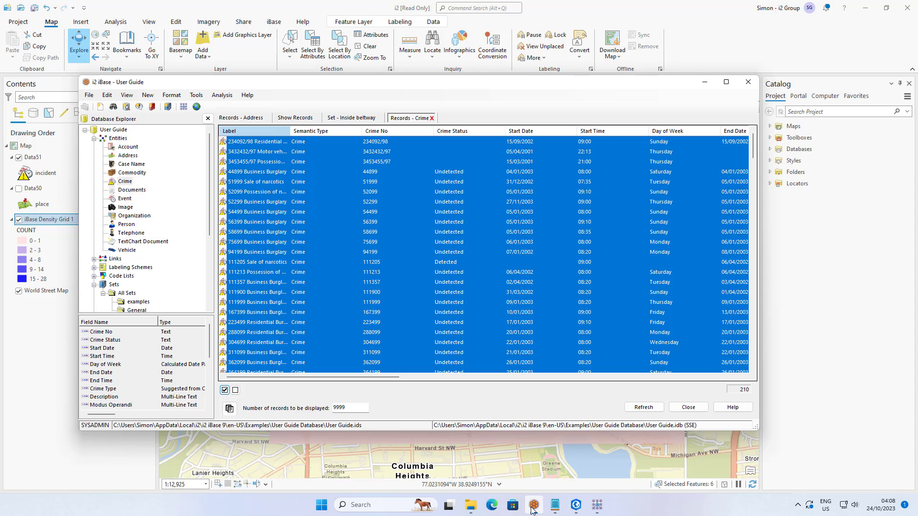
click(279, 304)
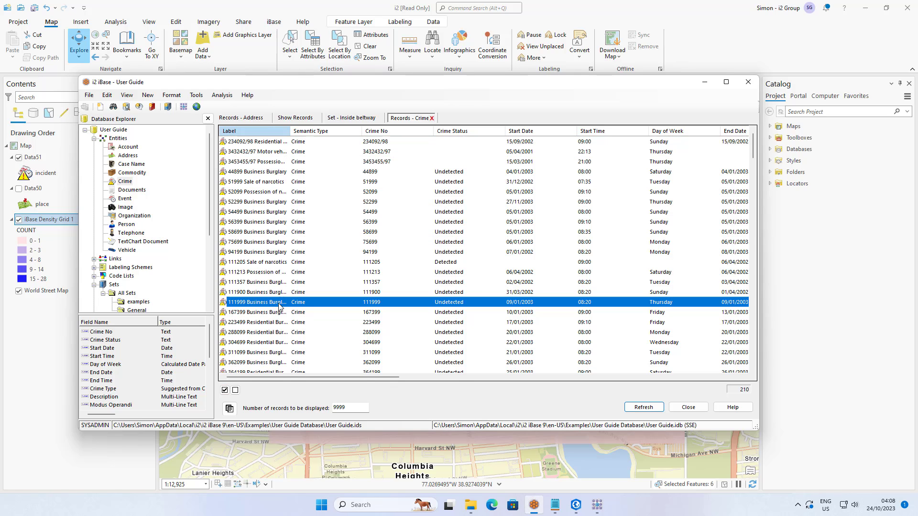
right_click(279, 304)
mouse_move(311, 411)
click(387, 411)
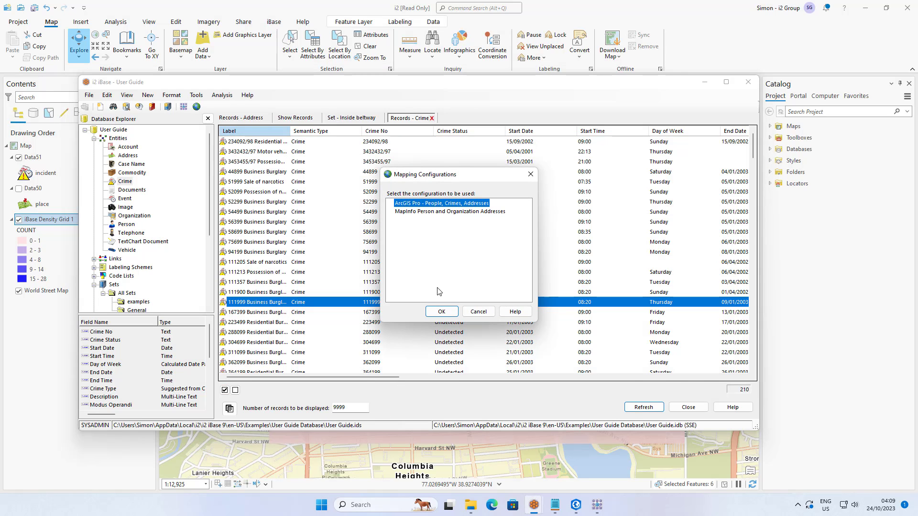
click(440, 311)
click(528, 268)
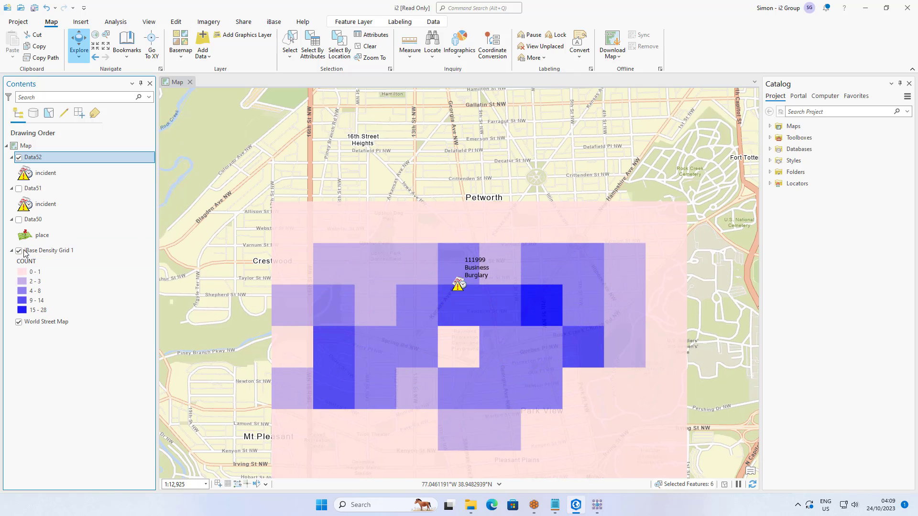
- Hide the iBase Density Grid 1 layer and draw an iBase Query rectangle around the plotted burglary and its neighbouring blocks
click(19, 251)
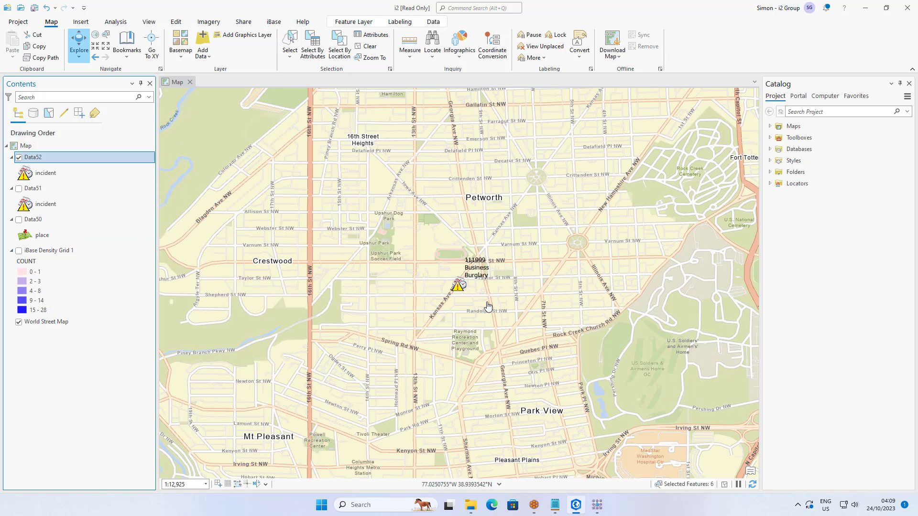
click(274, 21)
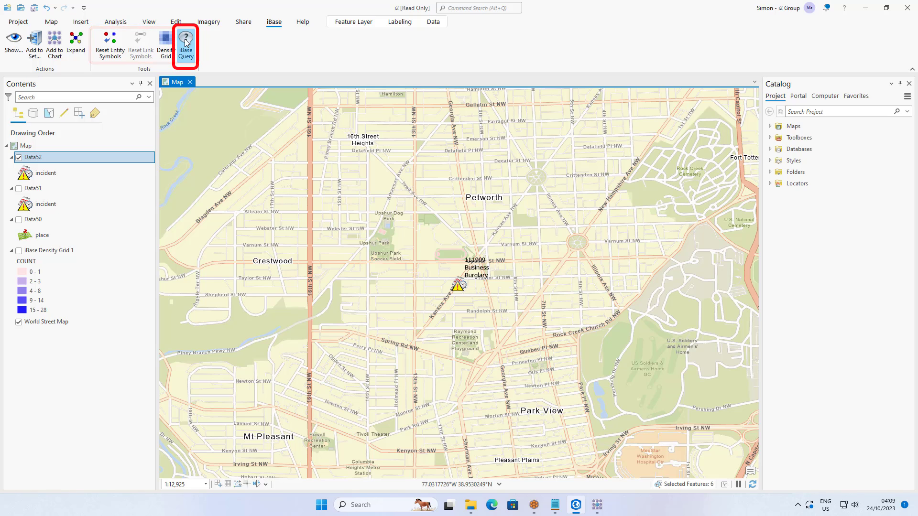
click(186, 42)
drag(367, 195, 579, 327)
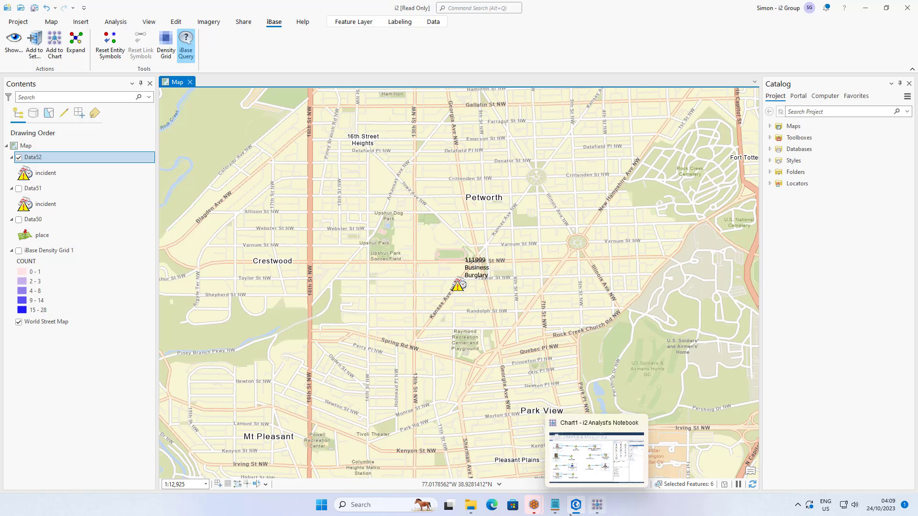
- Switch to iBase and save the query as "Crimes in several blocks" with Public access and the default category
mouse_move(539, 505)
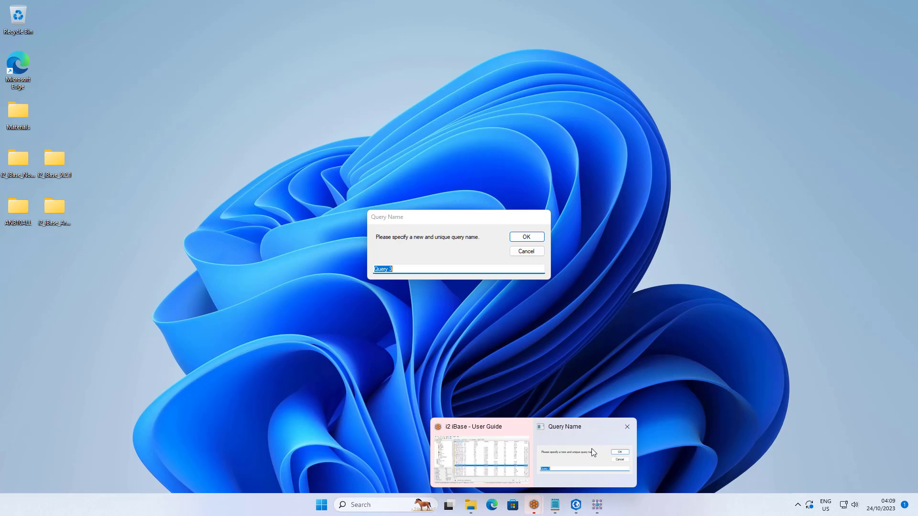
click(591, 448)
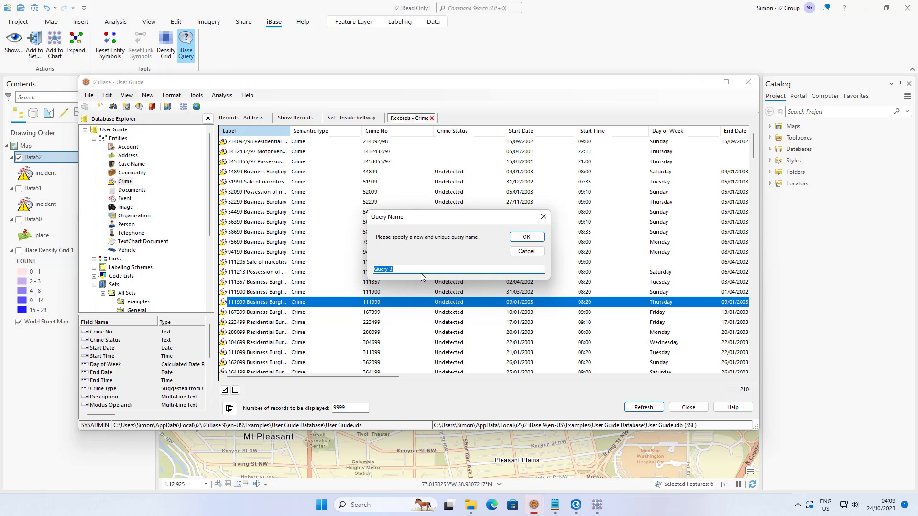
text(Crimes in several blocks)
click(522, 239)
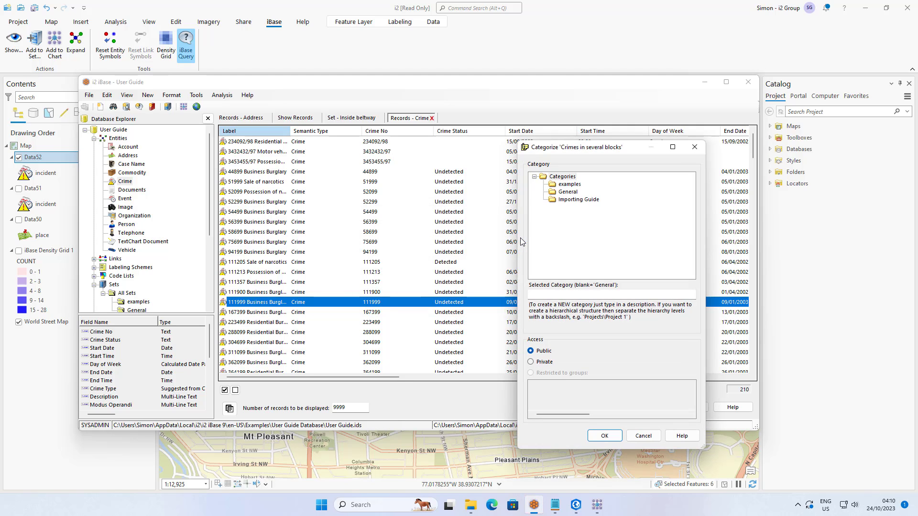
click(604, 436)
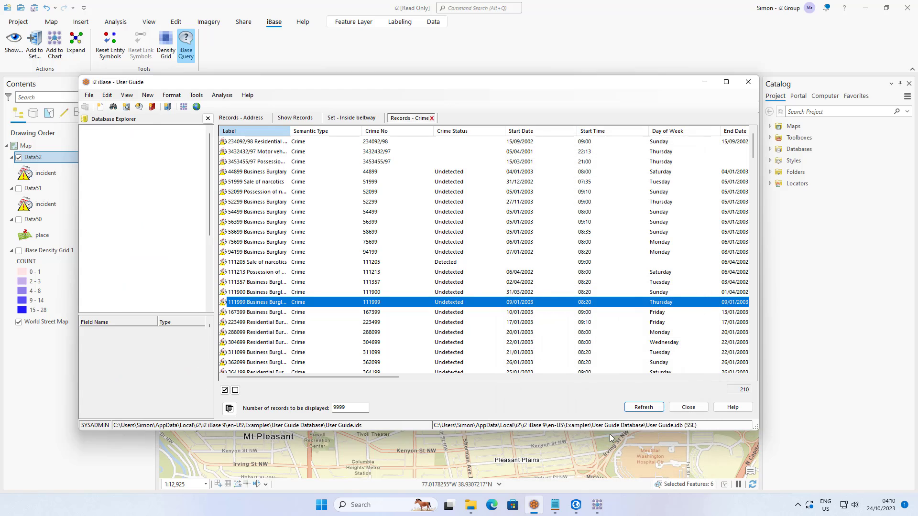
- Open the saved query "Crimes in several blocks" in iBase, run it and browse its results
click(140, 406)
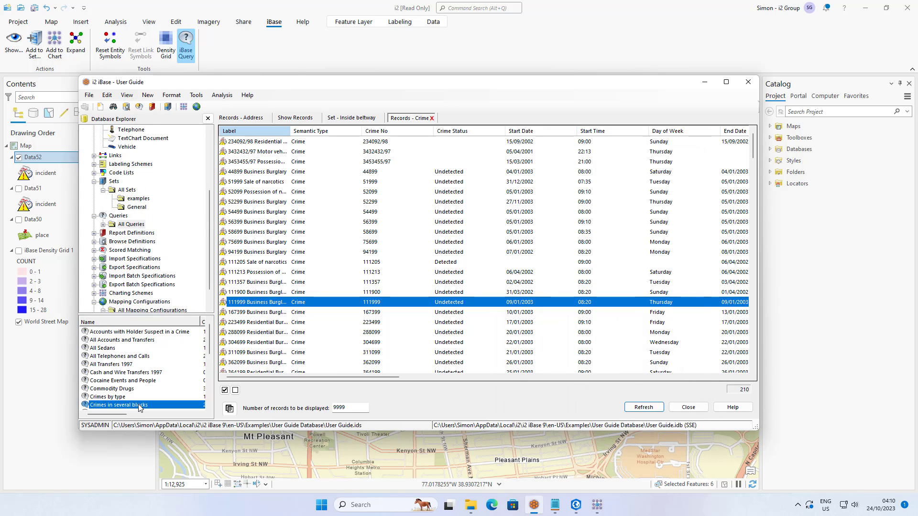
double_click(139, 405)
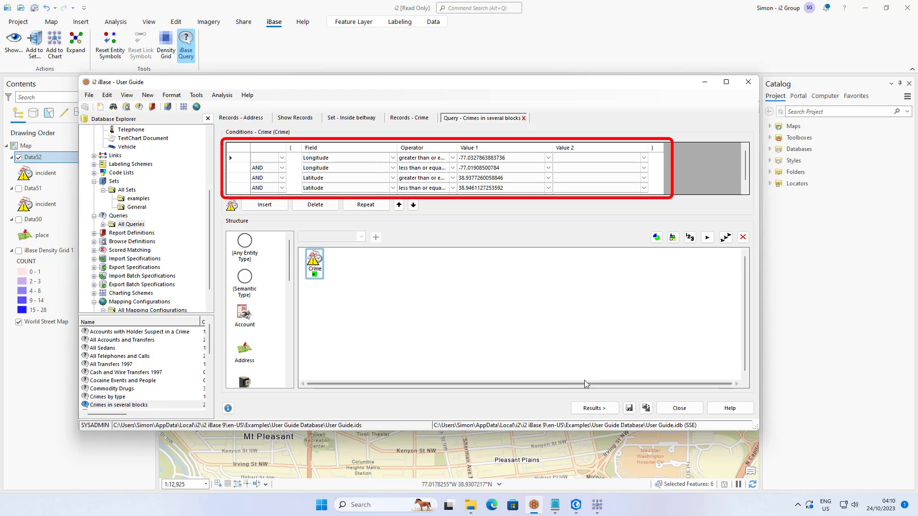
click(596, 411)
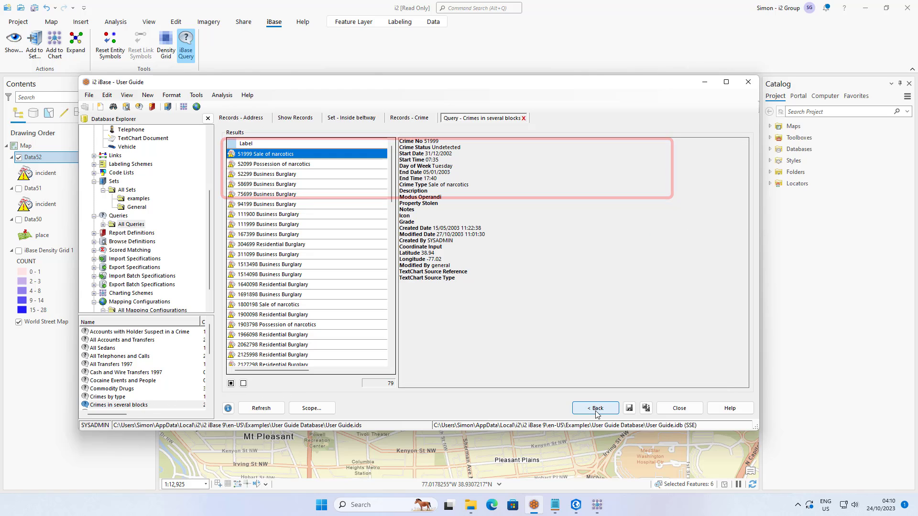
scroll(358, 271, down, 19)
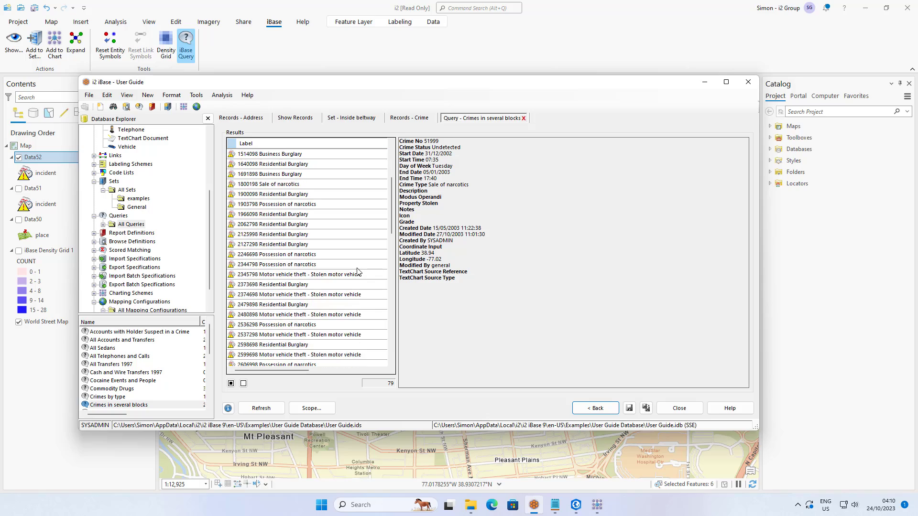
- Plot all records in the query results on the existing top-most Point layer, using the "ArcGIS Pro - People, Crimes, Addresses" configuration
key(ctrl+a)
right_click(284, 275)
mouse_move(325, 325)
click(375, 326)
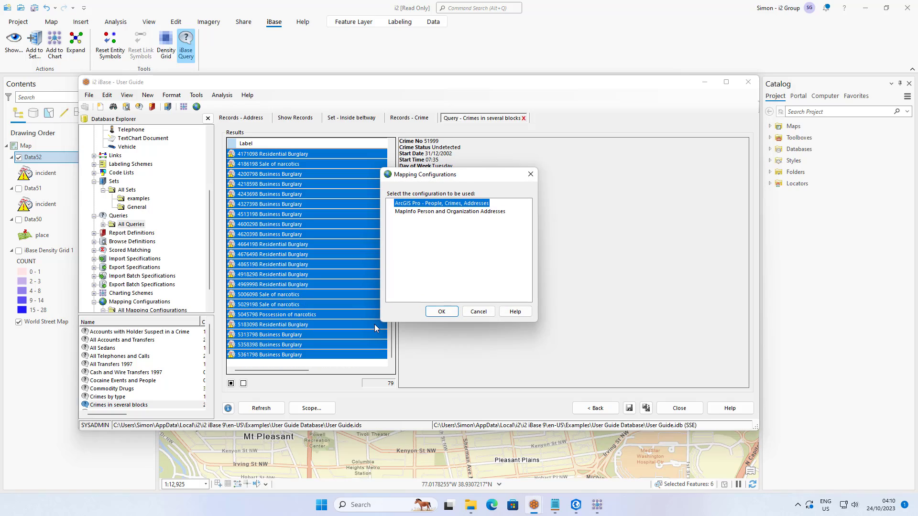
click(448, 311)
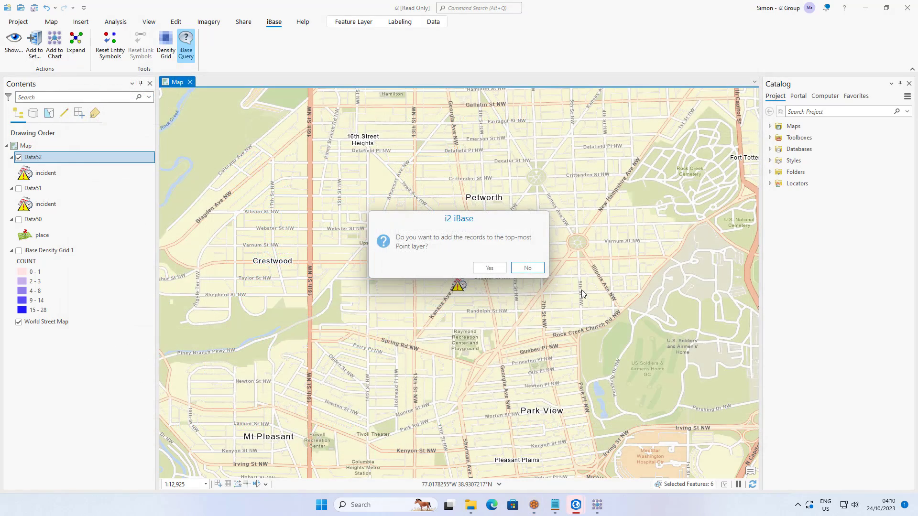
click(497, 271)
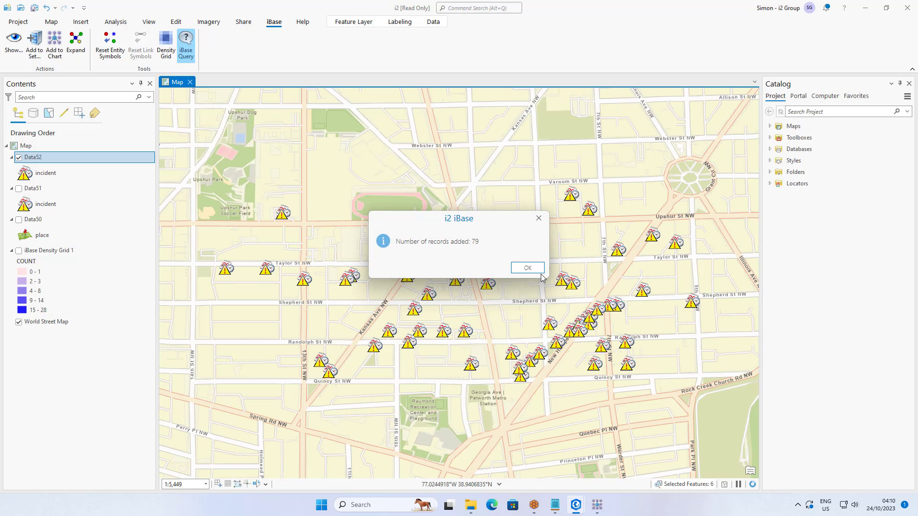
click(539, 270)
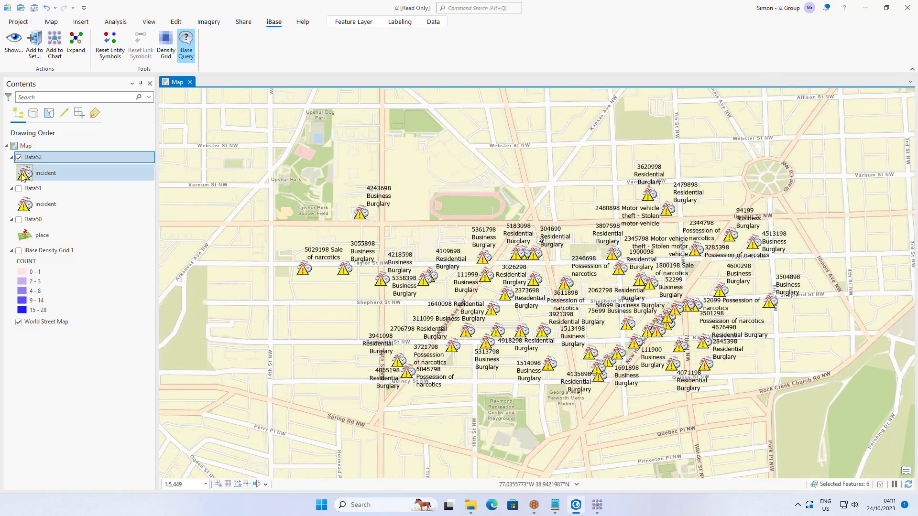
- Change the Data52 incident symbol to the medium Arrest symbol found by searching "crime", and reset the layer's entity symbols
click(23, 176)
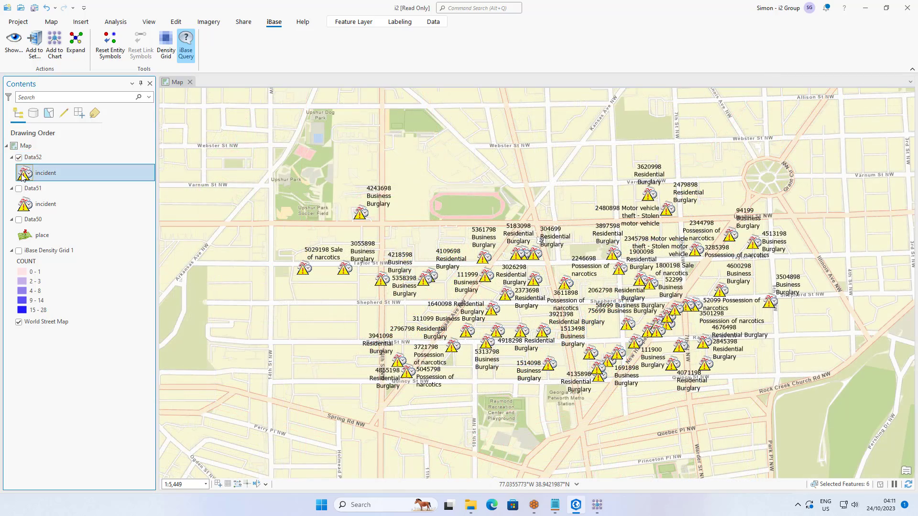
click(805, 123)
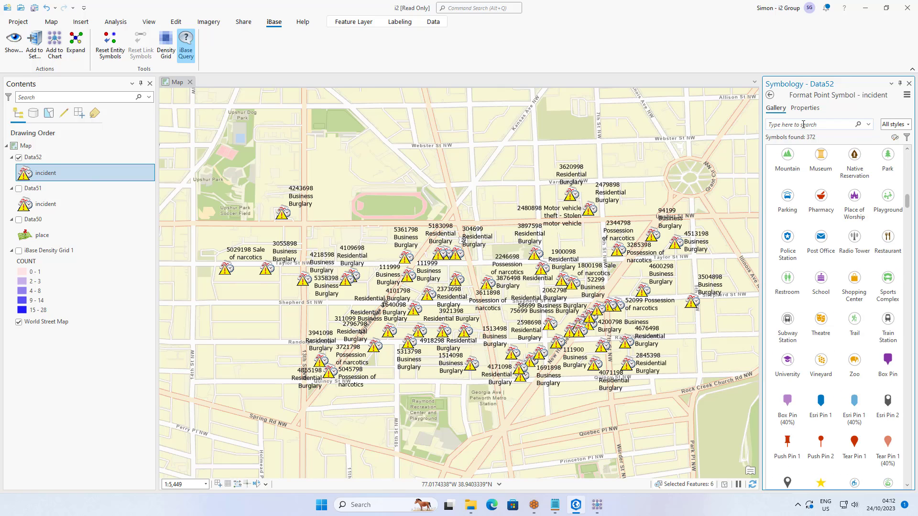
text(crime)
key(Return)
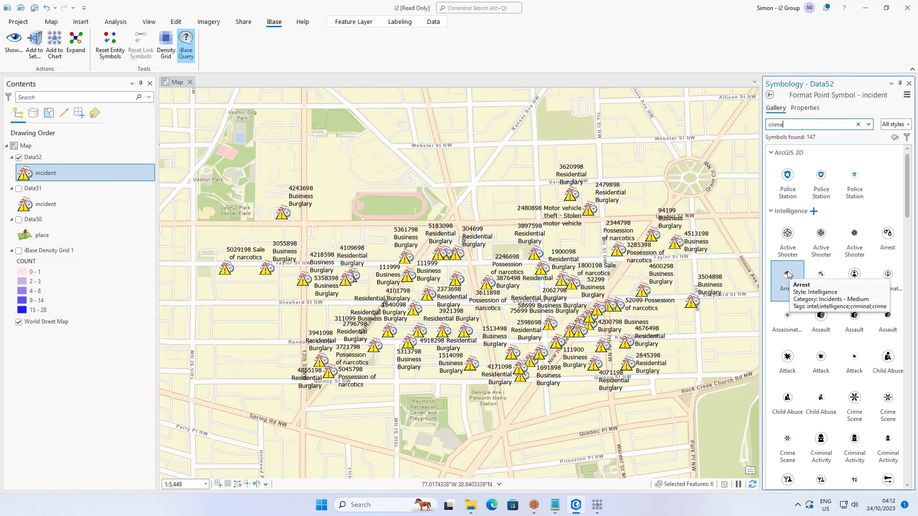
click(787, 275)
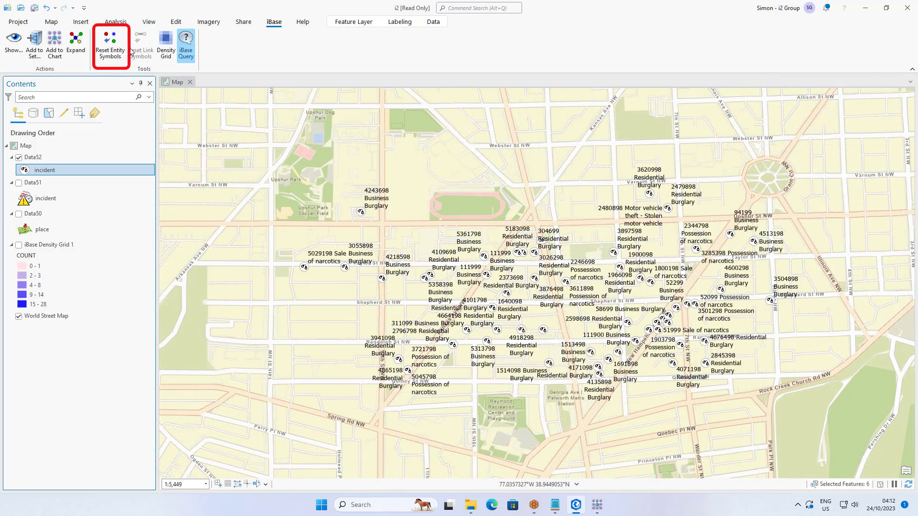
click(114, 46)
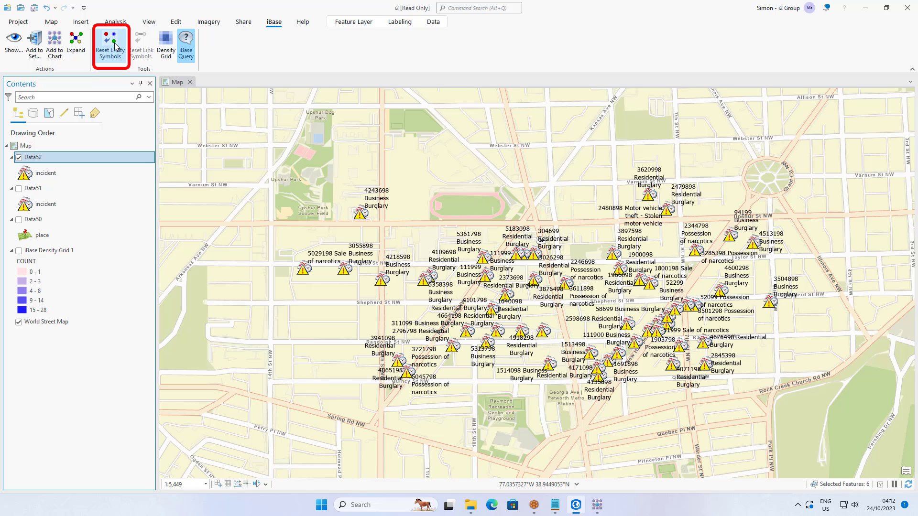